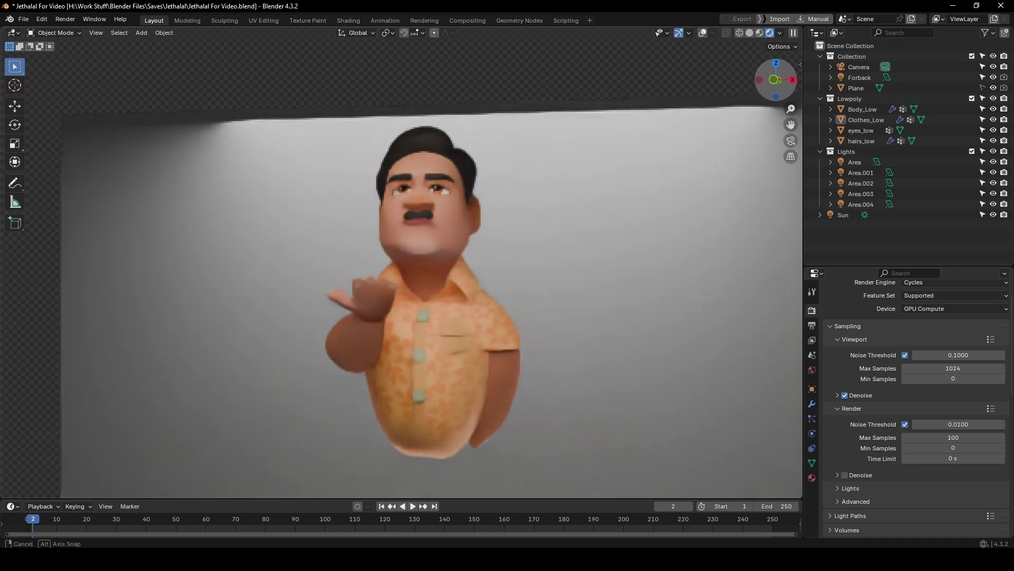
Render the current frame of the character and look at the result up close.
key(F12)
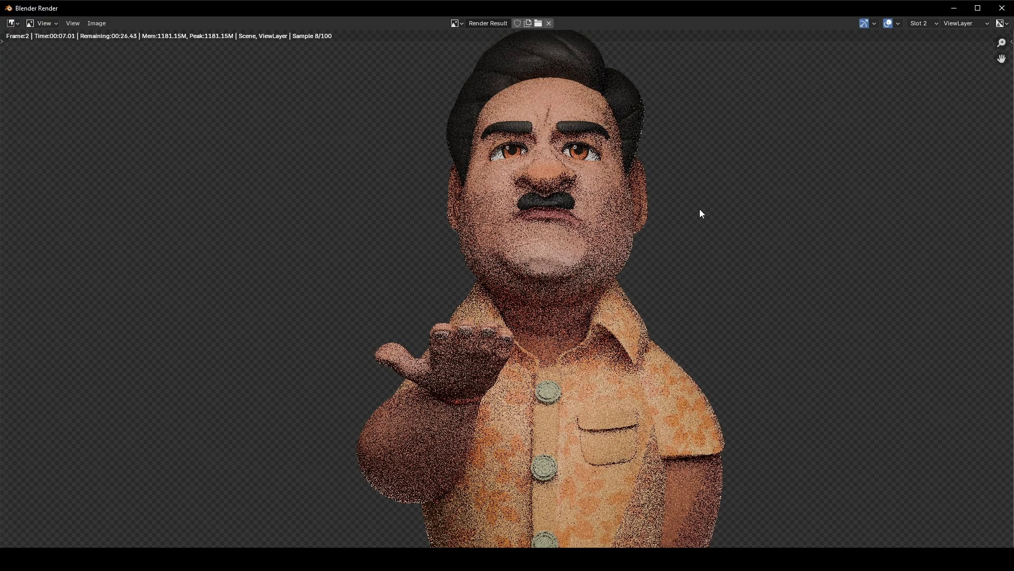
drag(1002, 43, 971, 49)
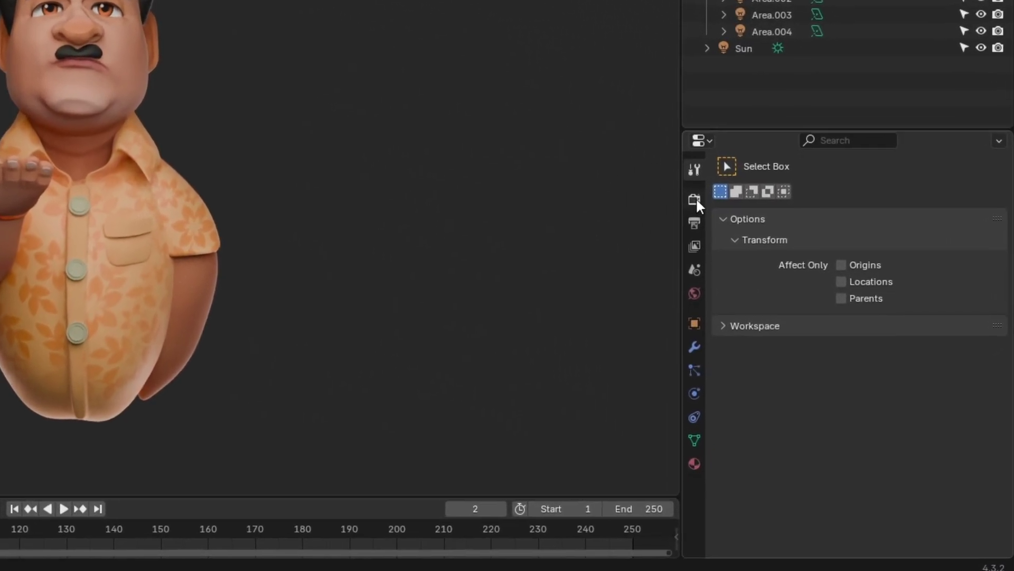
Enable the Transparent film option in the render settings and render the character again.
click(901, 302)
scroll(843, 417, down, 10)
click(738, 439)
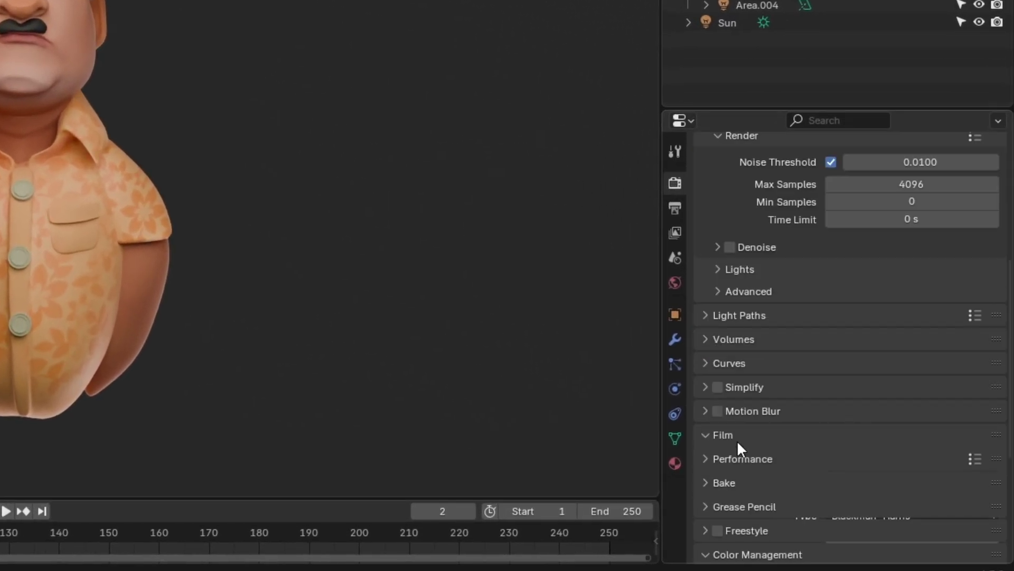
scroll(846, 344, down, 8)
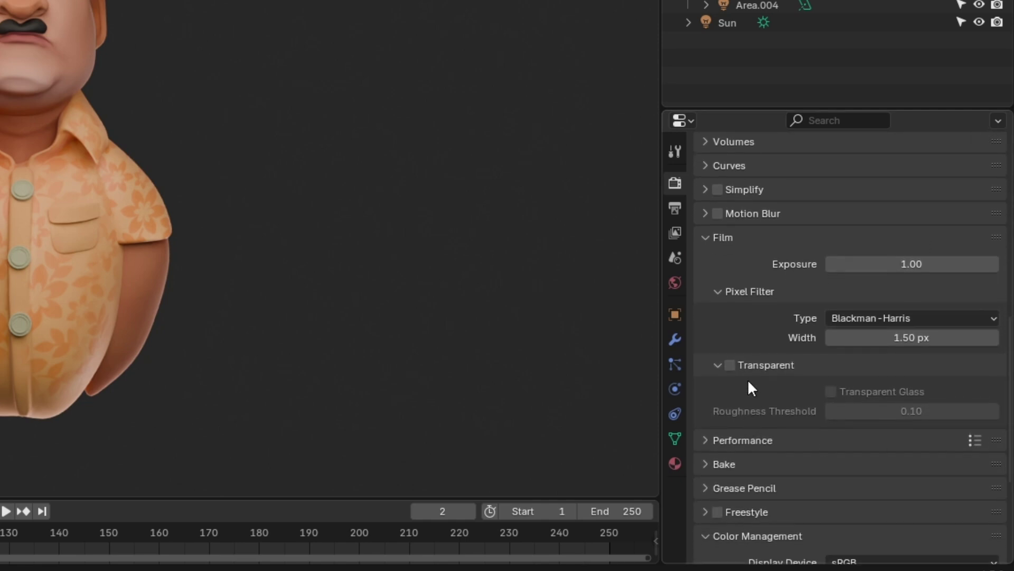
click(730, 365)
key(F12)
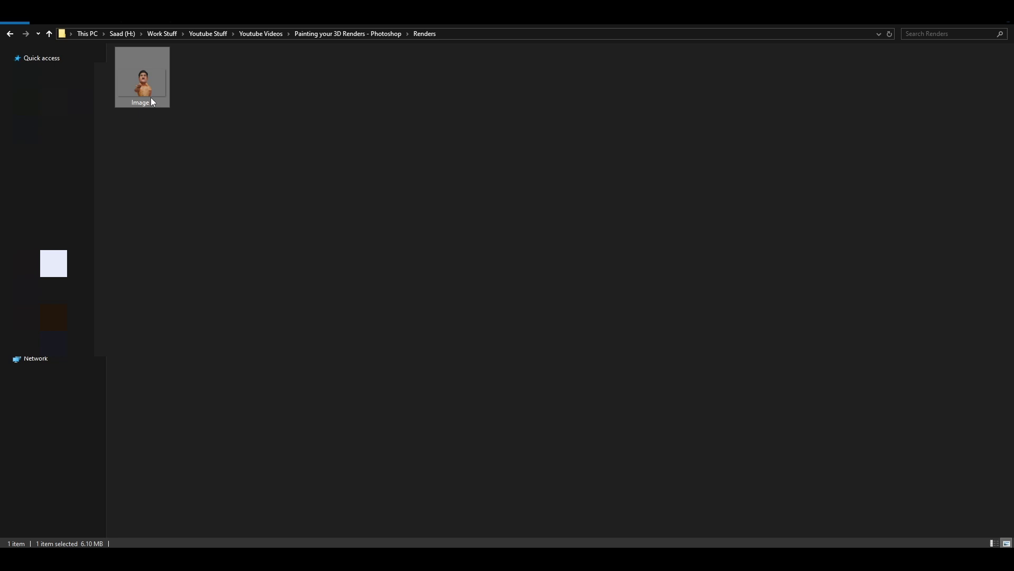
Open the rendered image from the Renders folder in Photoshop.
drag(140, 74, 448, 320)
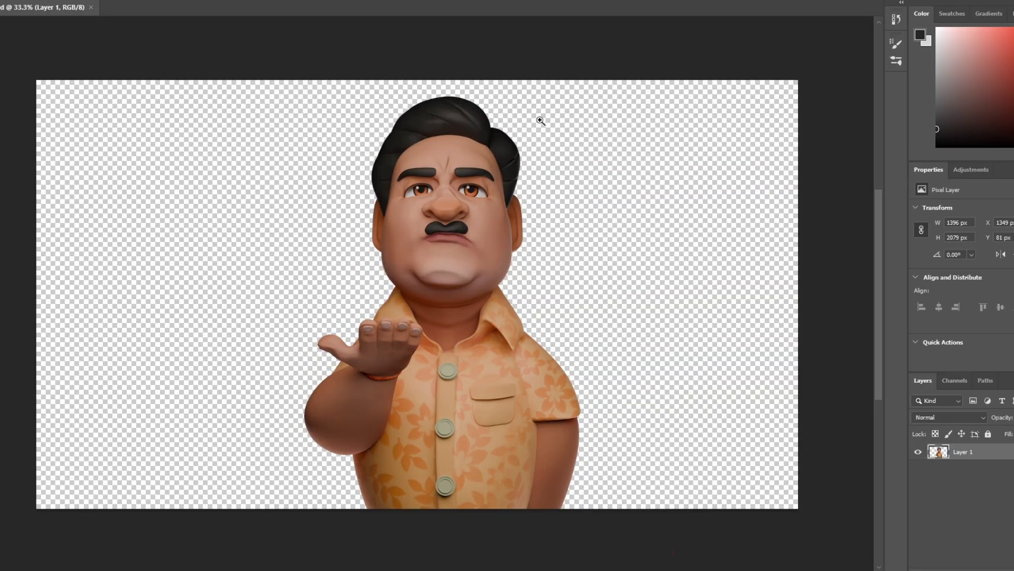
Crop the canvas around the character to about 2046 x 2118 px and save the document.
key(ctrl+t)
drag(38, 82, 132, 81)
drag(708, 80, 621, 106)
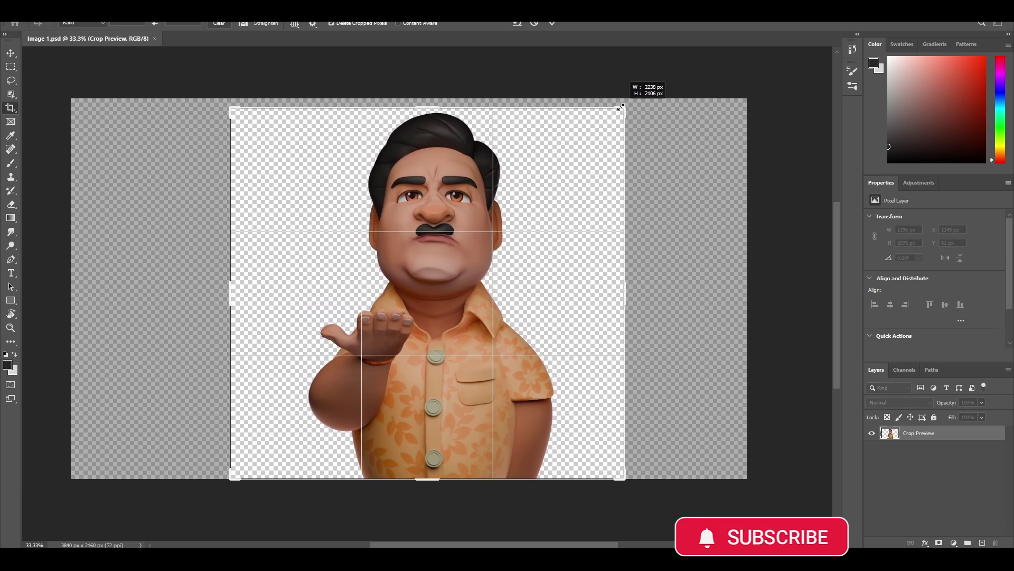
drag(235, 107, 251, 106)
key(Return)
key(ctrl+s)
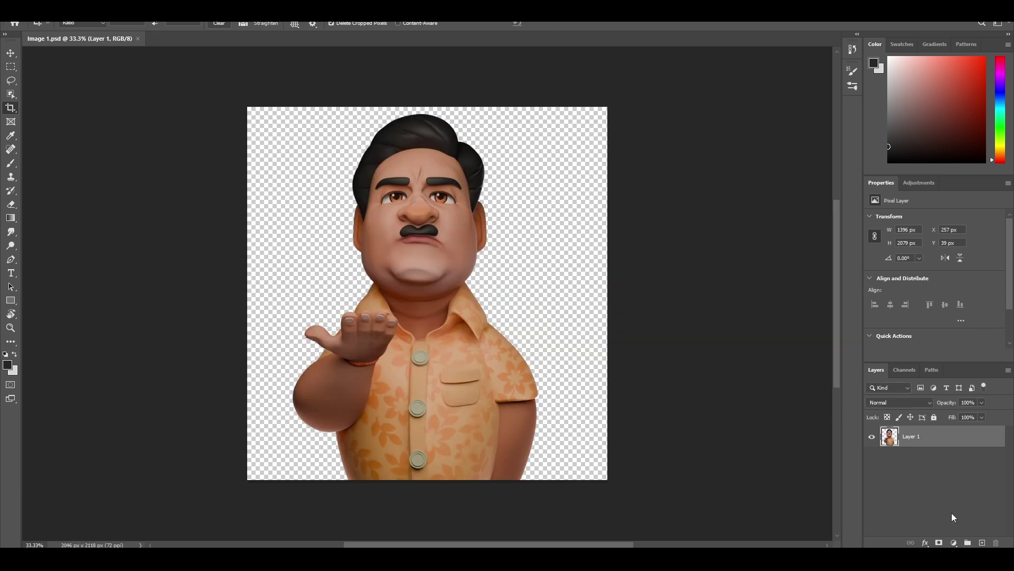
Add a new layer beneath the character and fill it with a light blue-grey background using matching foreground and background colors.
click(982, 542)
drag(910, 439, 910, 465)
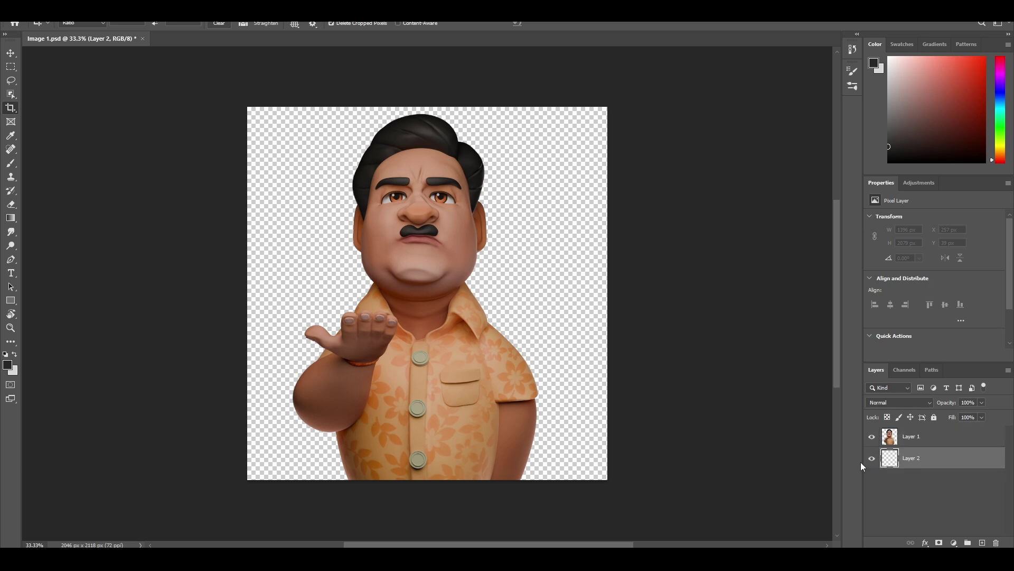
click(8, 364)
drag(596, 201, 593, 197)
click(831, 156)
click(14, 371)
click(618, 220)
click(830, 155)
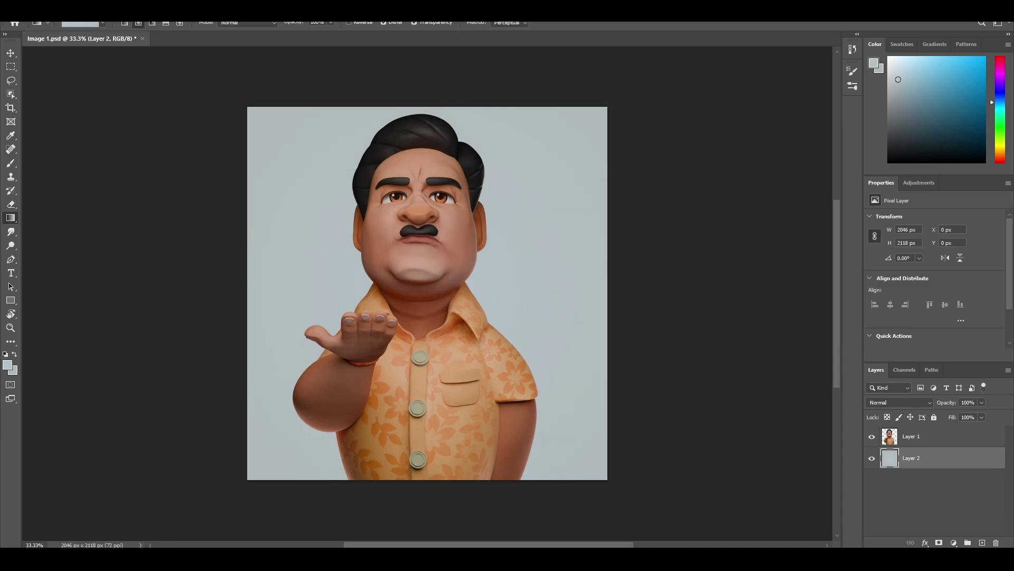
Duplicate the character layer and convert the copy to a smart object.
click(908, 442)
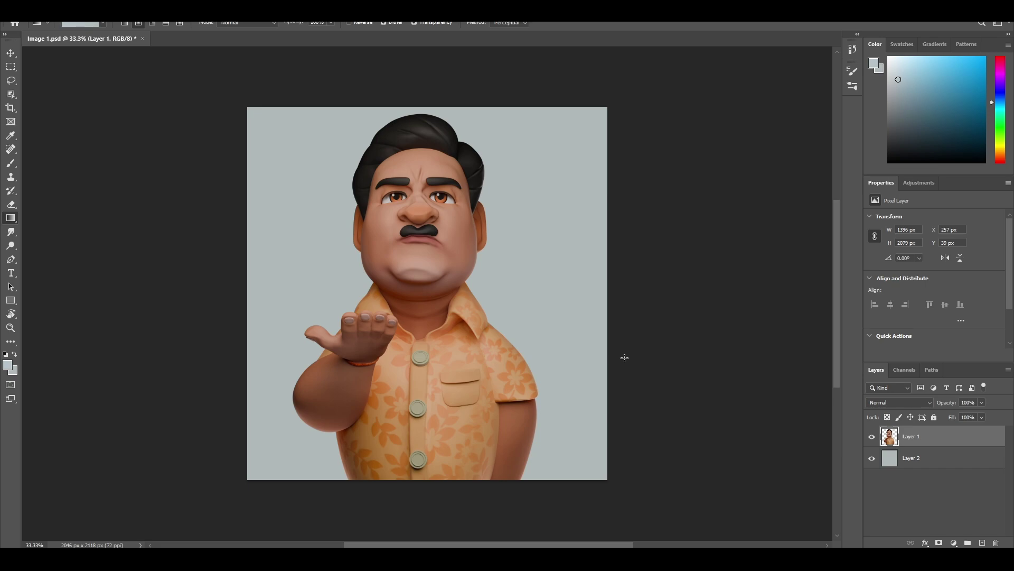
key(ctrl+j)
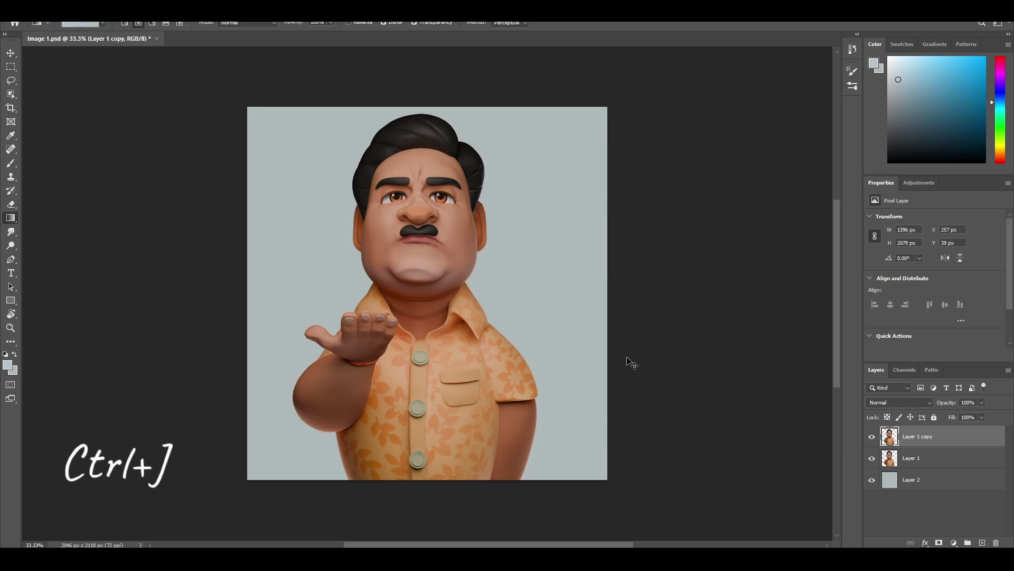
right_click(909, 436)
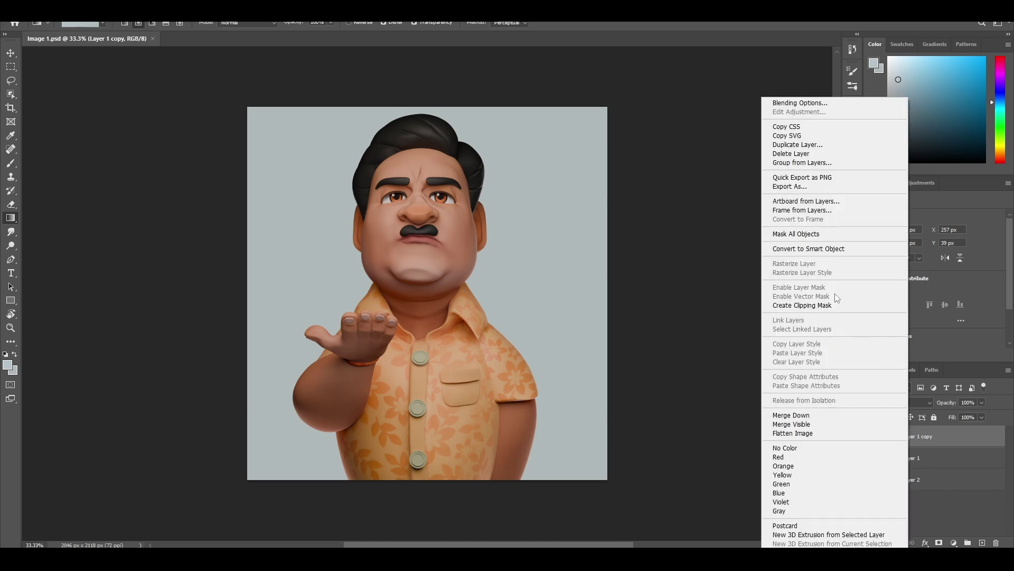
click(810, 249)
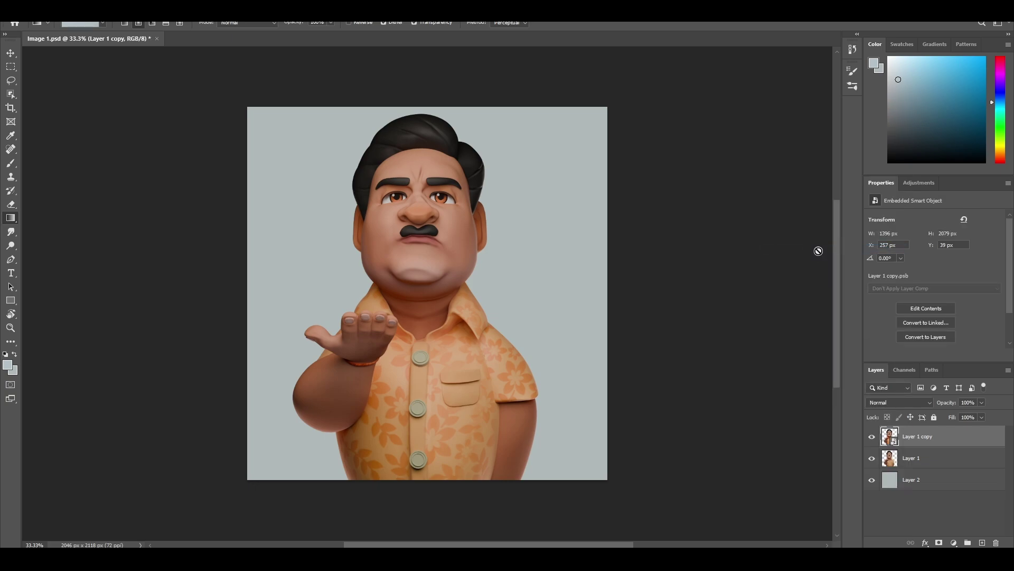
Start a Camera Raw Filter on the copy with temperature +5, tint +2 and exposure +0.10.
click(144, 6)
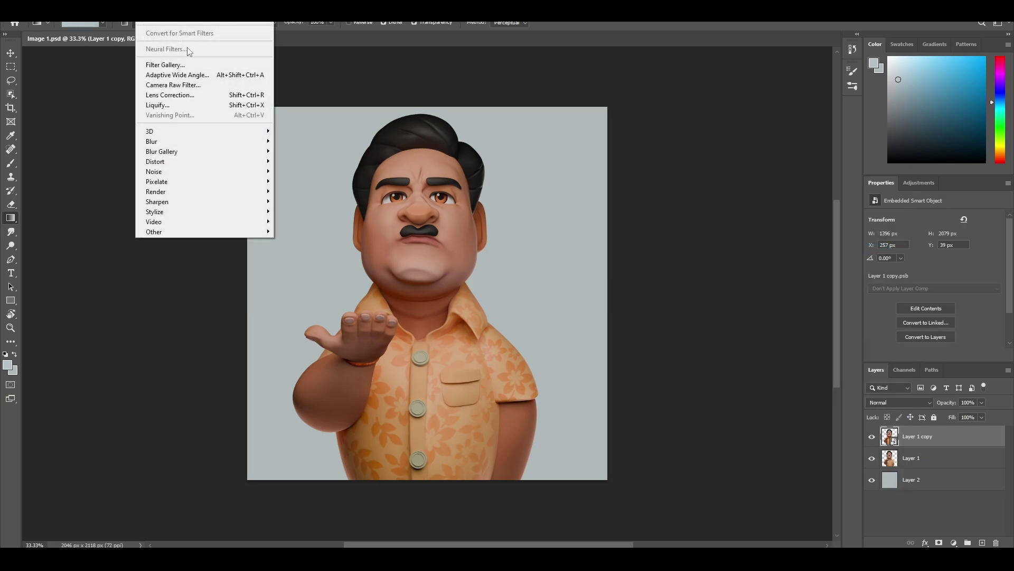
click(190, 85)
drag(843, 194, 848, 196)
click(845, 213)
click(844, 236)
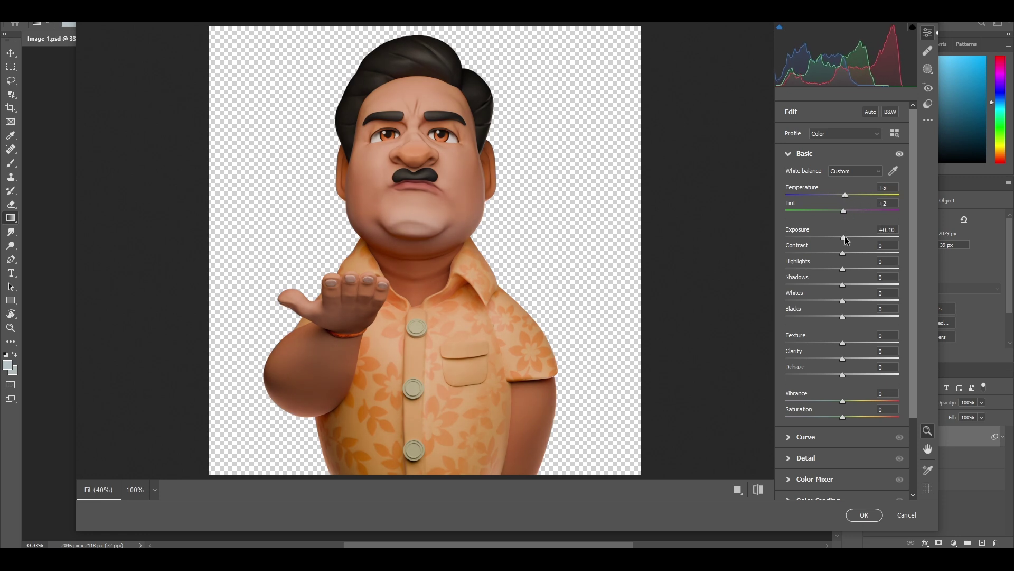
Set contrast to +10, highlights to +6 and shadows to +7, raise whites and blacks slightly, and apply the Camera Raw filter.
drag(843, 253, 848, 254)
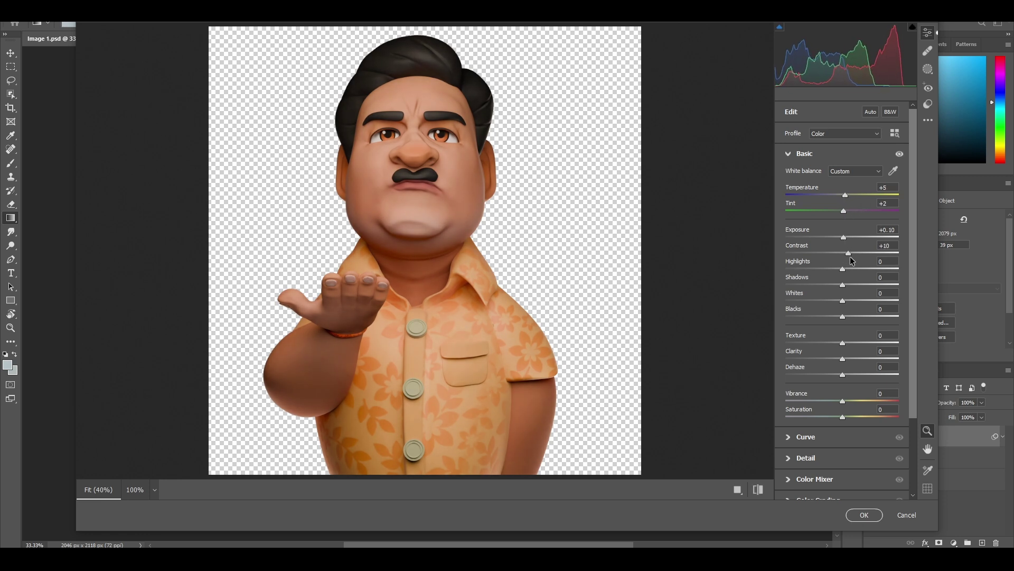
click(846, 269)
click(847, 285)
click(849, 301)
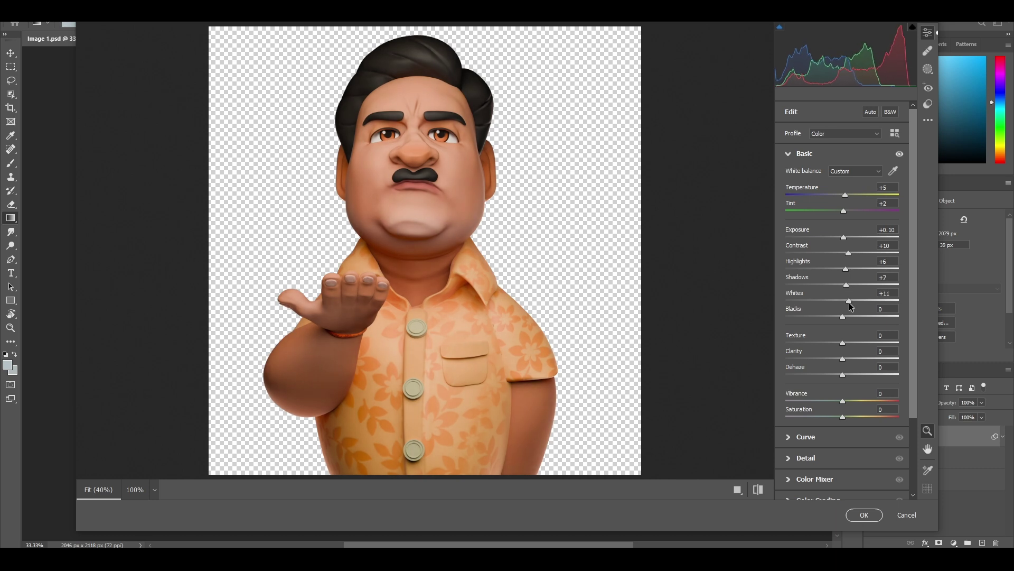
drag(849, 301, 845, 301)
click(845, 317)
click(846, 316)
click(867, 515)
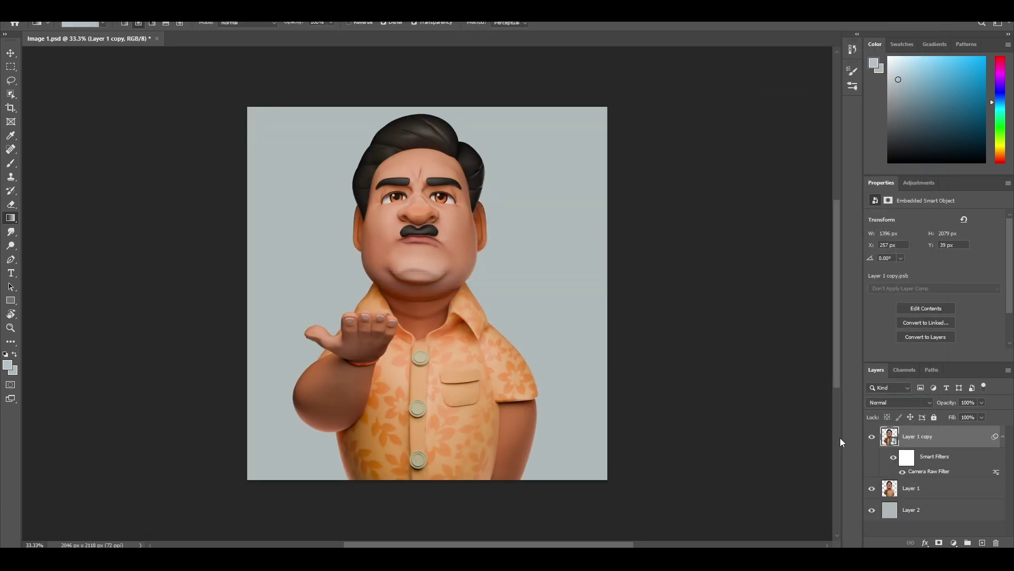
Toggle the filtered character copy's visibility to compare it with the original render.
click(872, 436)
click(872, 437)
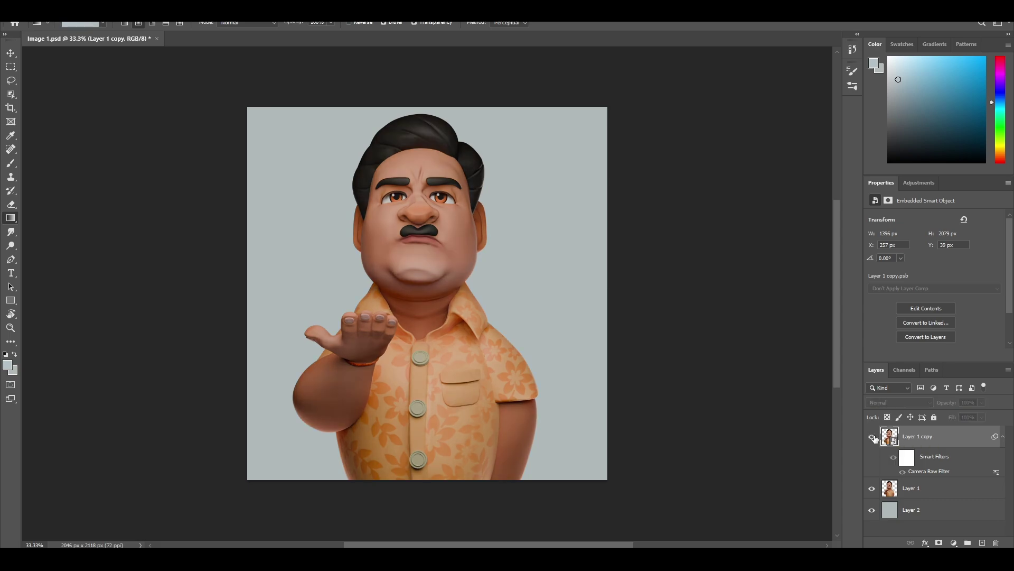
click(872, 437)
click(872, 436)
click(872, 436)
click(873, 437)
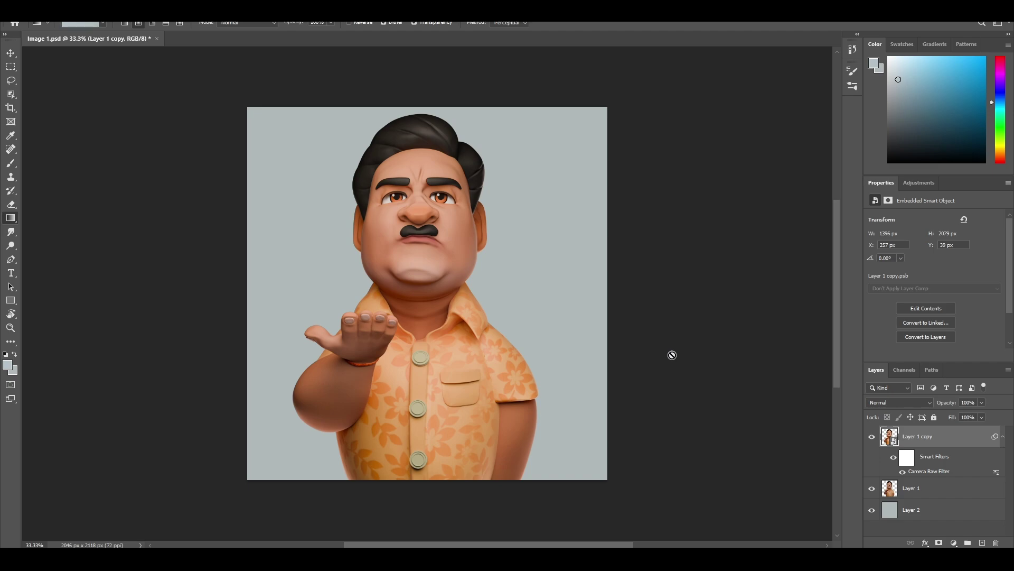
Add a new layer above the character copy, set its blend mode to Multiply and rename it "m".
click(982, 542)
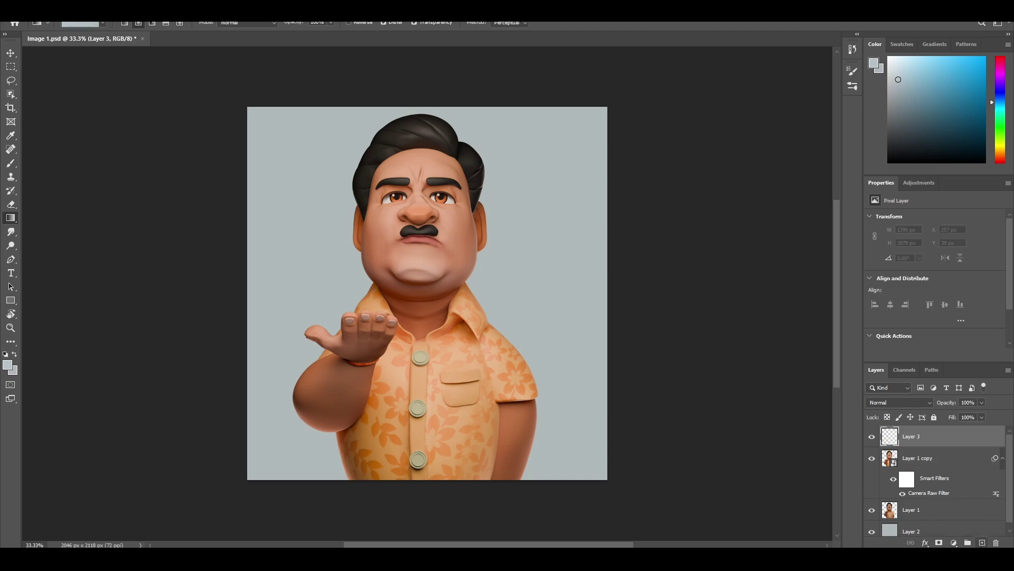
click(888, 405)
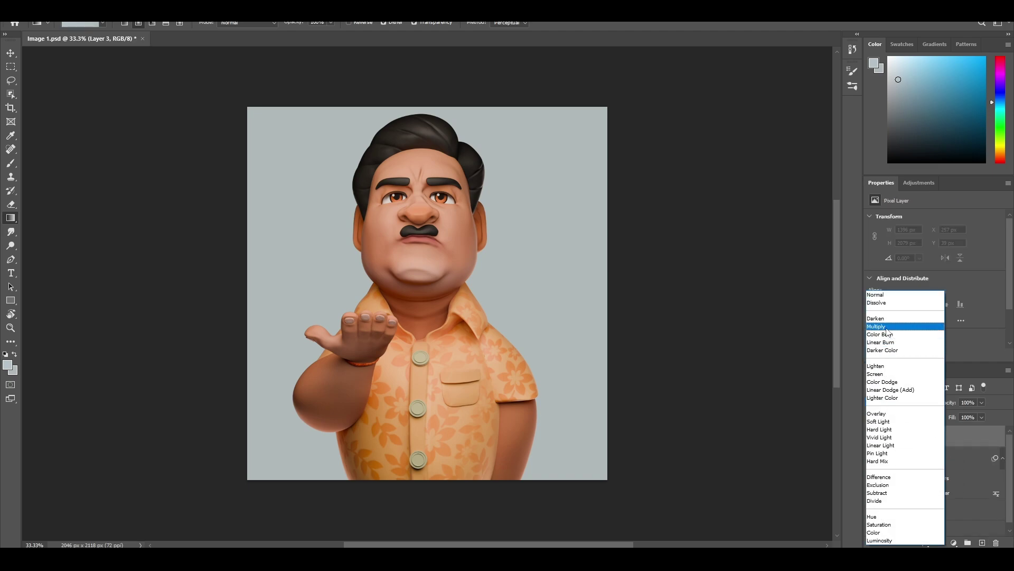
click(889, 331)
double_click(913, 436)
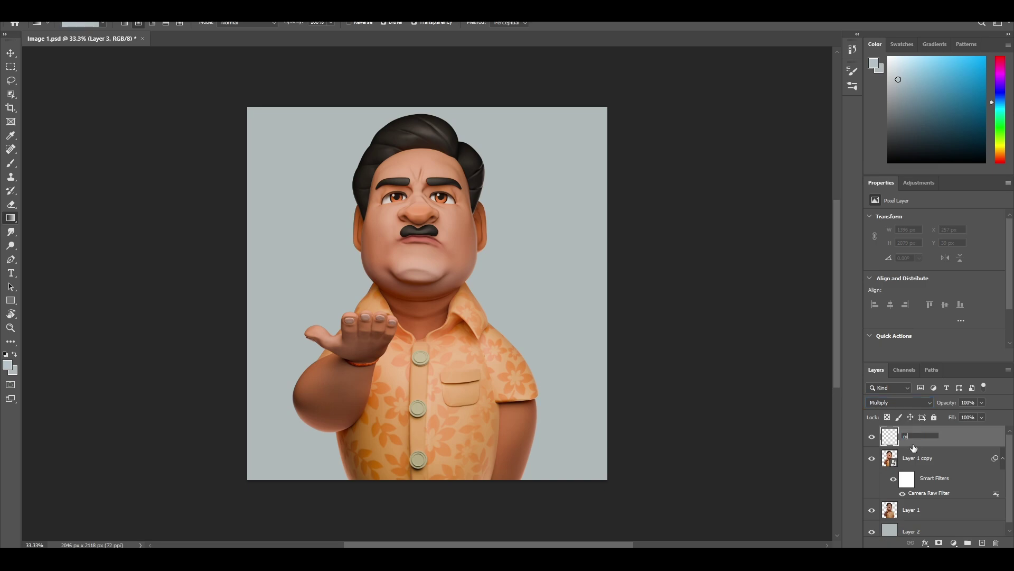
text(m)
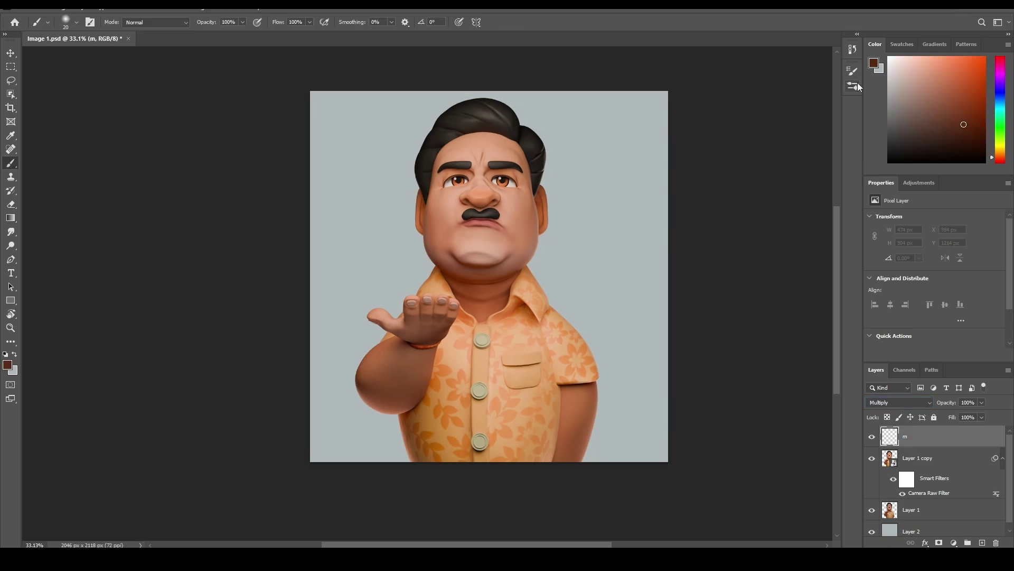
Set up a soft round pressure brush with 90% opacity and 90% flow.
click(855, 85)
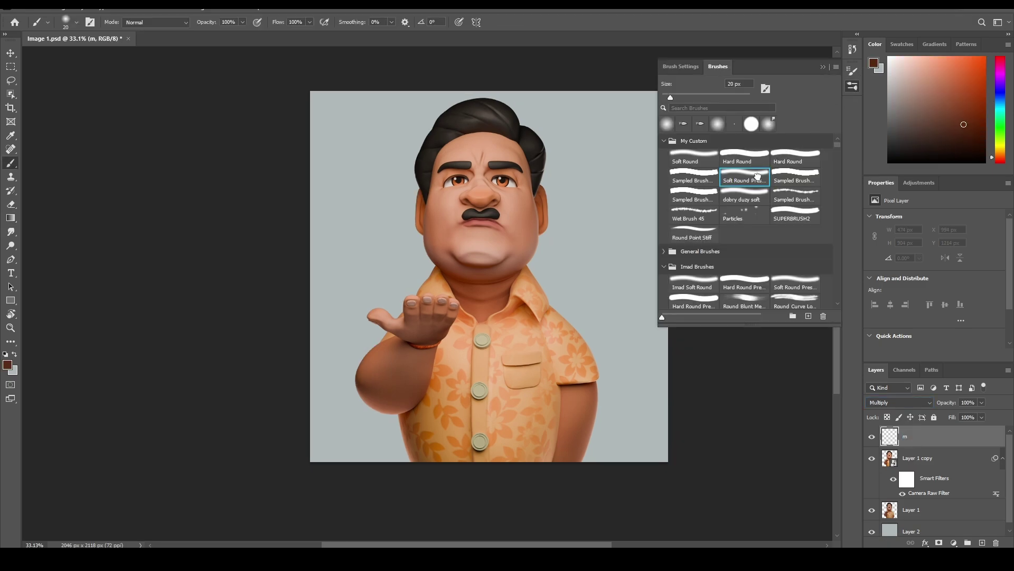
click(823, 67)
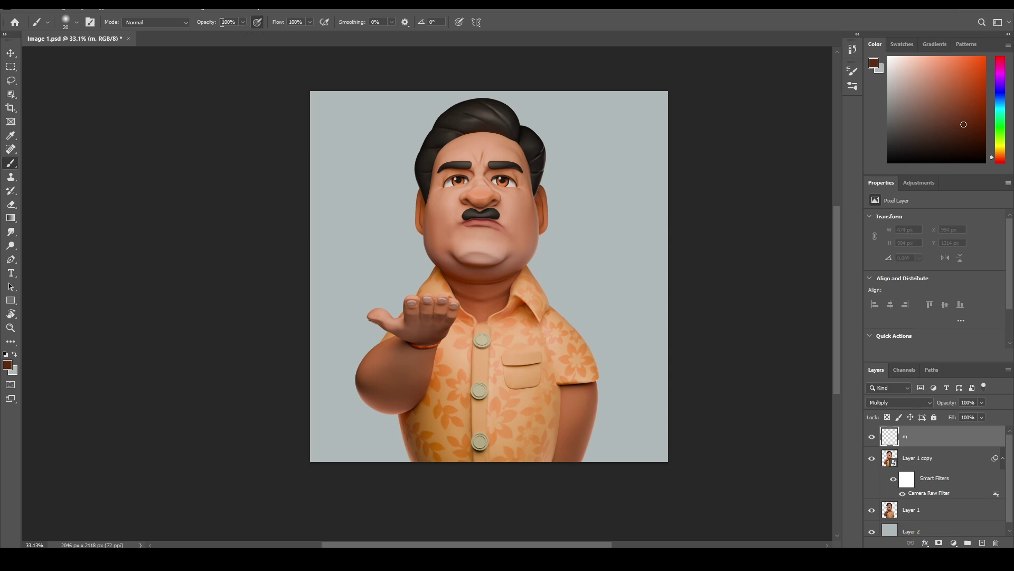
drag(207, 24, 201, 28)
drag(279, 25, 273, 26)
key(Return)
Sample the shirt's color and paint a soft shadow along the seam between the pocket-side sleeve and the shirt body.
key(z)
drag(537, 317, 566, 329)
drag(617, 360, 599, 283)
key(b)
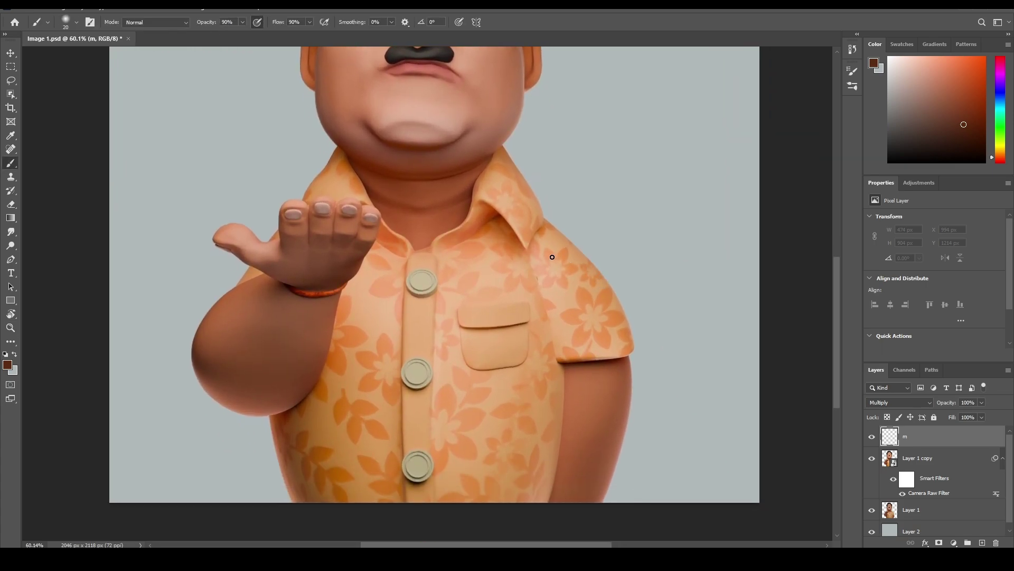
drag(553, 256, 574, 262)
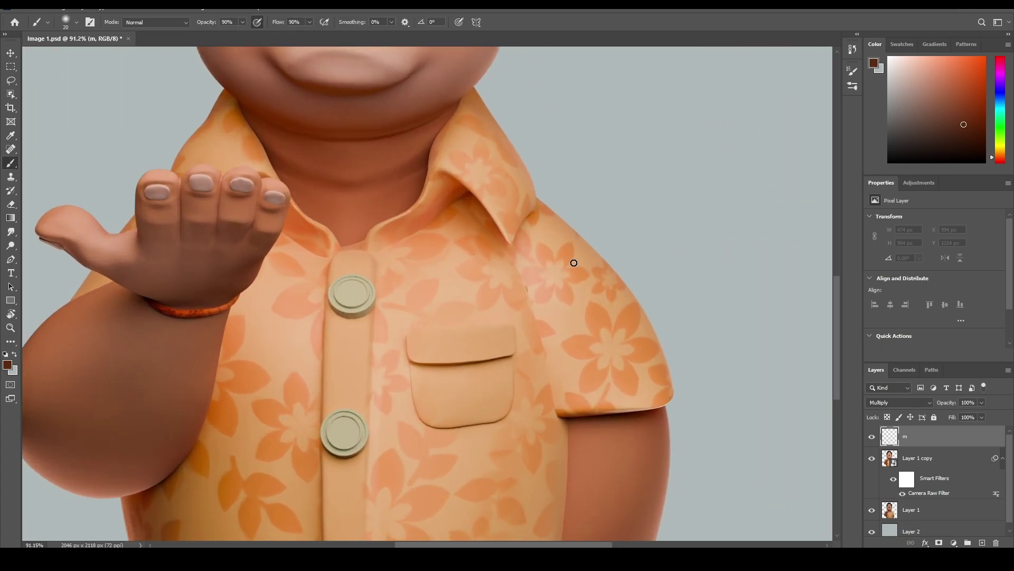
alt+click(516, 259)
drag(494, 234, 553, 351)
alt+click(530, 297)
mouse_move(532, 302)
mouse_down()
mouse_move(556, 414)
mouse_move(564, 379)
mouse_up()
Resample the shirt's orange and deepen the upper part of the sleeve seam up to the collar with a small brush.
alt+click(555, 387)
key(bracketleft)
key(bracketleft)
key(bracketleft)
key(bracketleft)
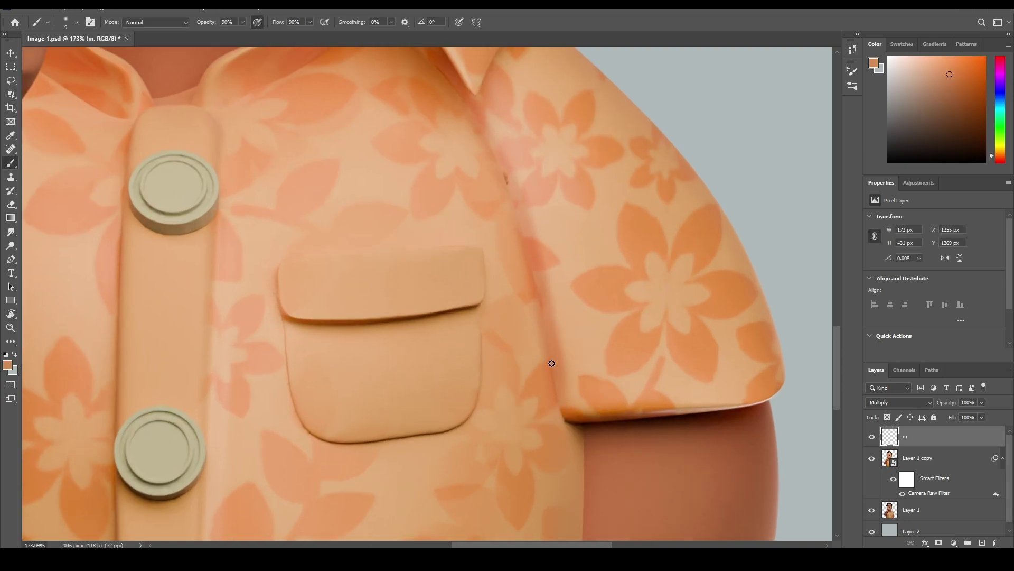
key(bracketright)
key(bracketright)
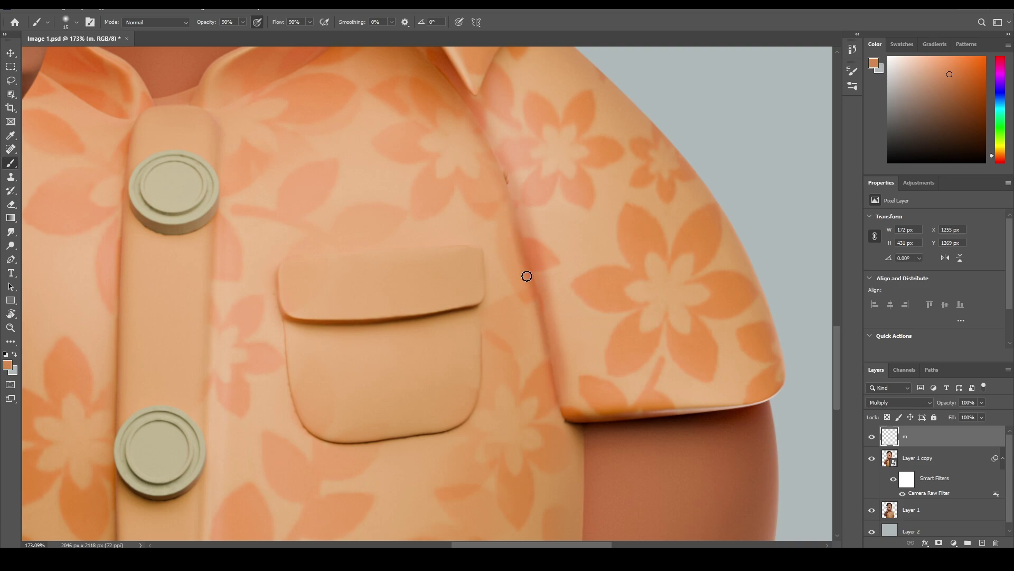
drag(508, 182, 518, 224)
drag(457, 89, 487, 145)
Sample orange near the sleeve hem and strengthen the shadow on the lower sleeve seam and under the collar with a 10 px brush.
key(ctrl+space)
mouse_move(538, 209)
mouse_down()
mouse_move(483, 229)
mouse_move(511, 217)
mouse_up()
key(e)
key(b)
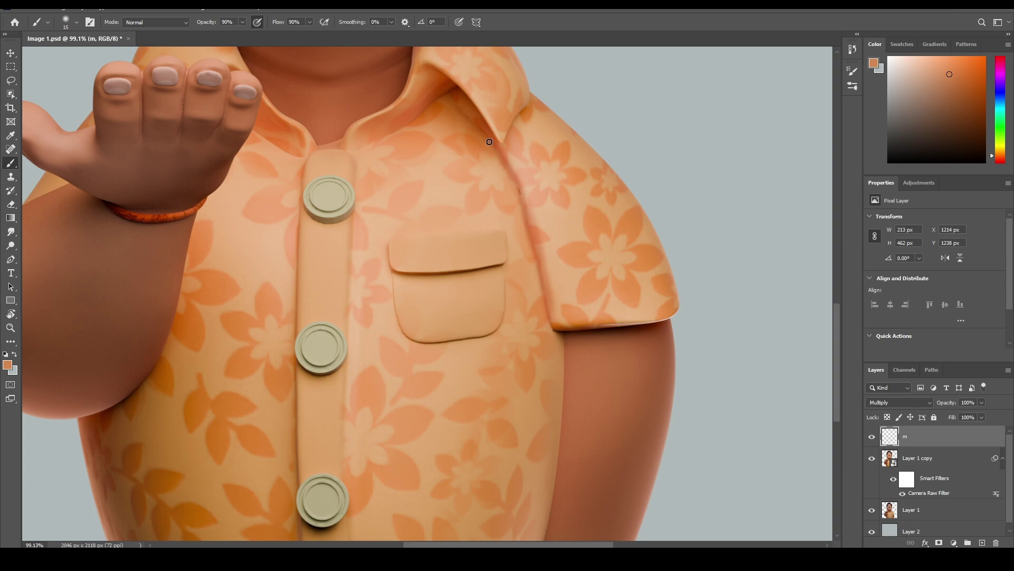
key(e)
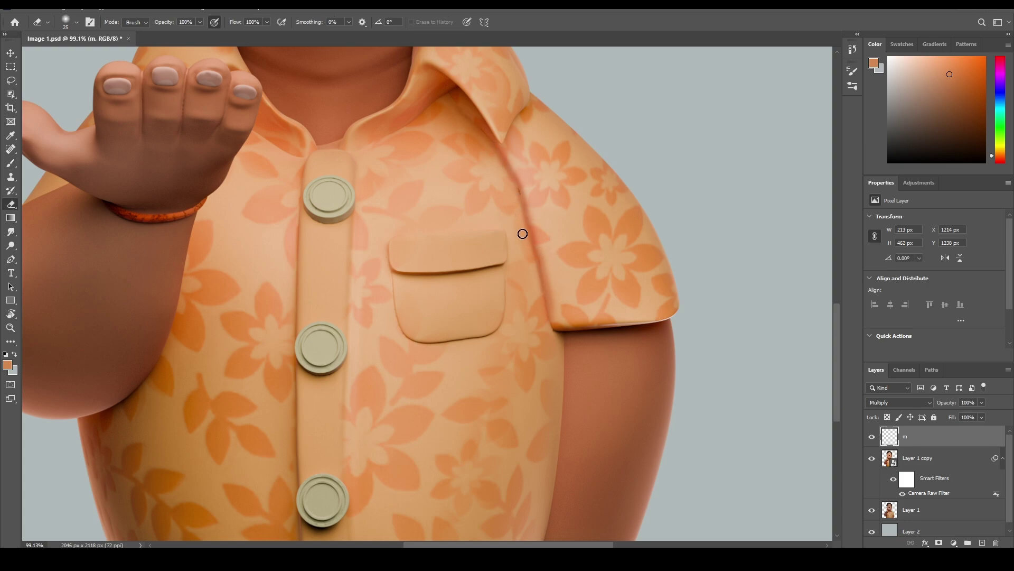
key(ctrl+space)
mouse_move(563, 265)
mouse_down()
mouse_move(520, 274)
mouse_move(608, 264)
mouse_up()
key(b)
alt+click(545, 314)
key(bracketleft)
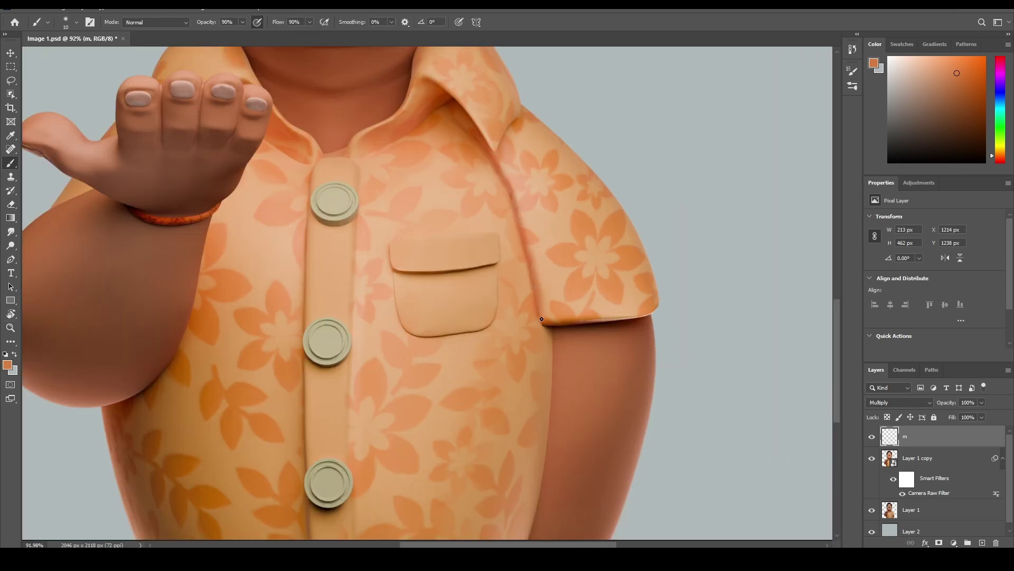
drag(532, 283, 536, 308)
drag(454, 112, 495, 163)
Sample a darker orange and shade the shirt's side edge where it meets the arm below the sleeve.
key(space)
drag(537, 349, 539, 195)
key(ctrl+space)
drag(539, 222, 571, 220)
alt+click(573, 206)
drag(568, 127, 565, 238)
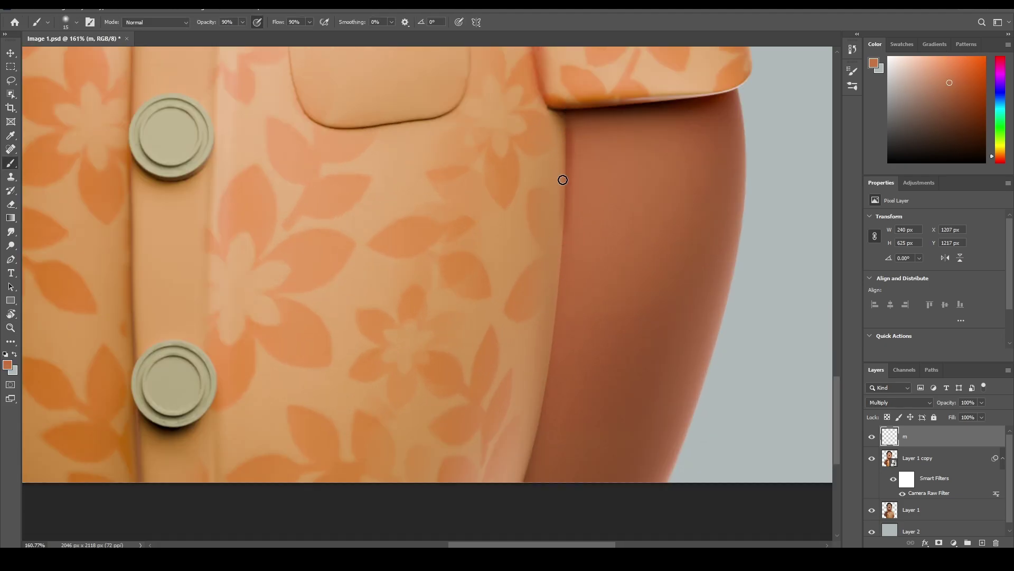
Deepen the shadow along the shirt's side edge where it meets the arm, from the sleeve hem down to the image's lower edge.
mouse_move(563, 180)
mouse_down()
mouse_move(557, 303)
mouse_move(528, 446)
mouse_up()
mouse_move(568, 138)
mouse_down()
mouse_move(556, 342)
mouse_move(523, 477)
mouse_up()
key(ctrl+space)
key(e)
mouse_move(586, 326)
mouse_down()
mouse_move(527, 363)
mouse_move(572, 327)
mouse_up()
key(ctrl+space)
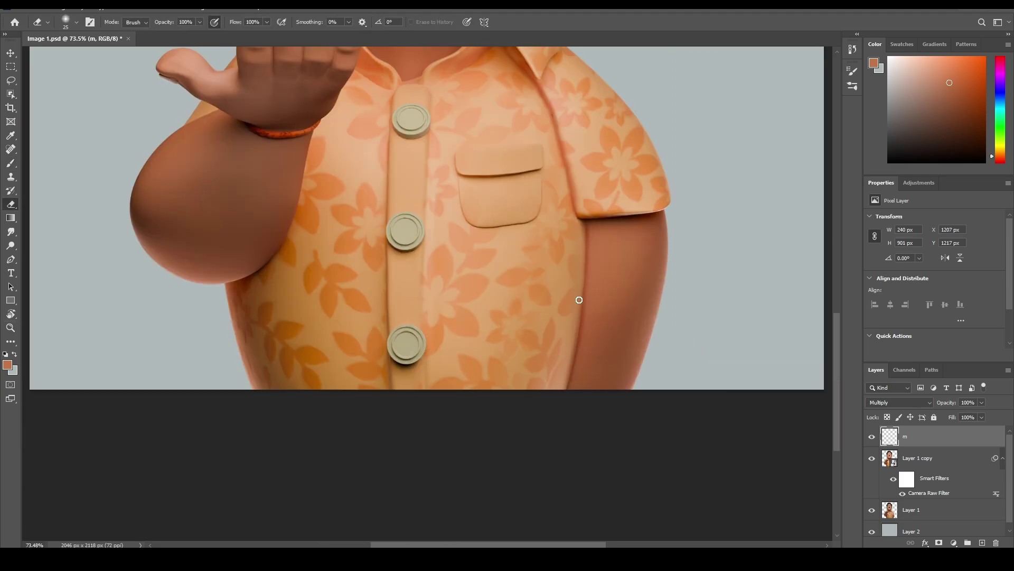
scroll(579, 299, down, 3)
scroll(596, 297, up, 5)
key(b)
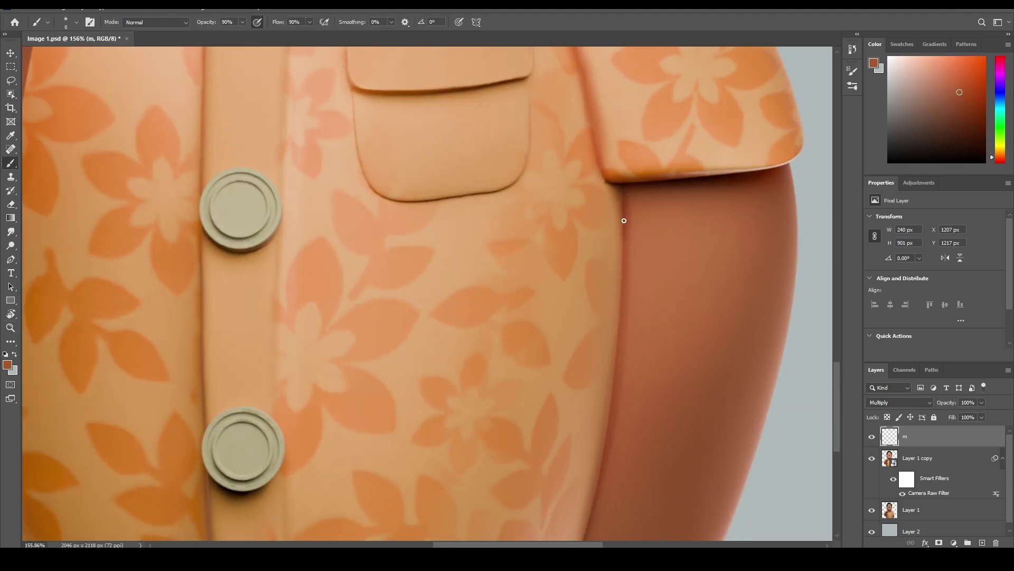
scroll(502, 407, down, 3)
scroll(502, 407, up, 4)
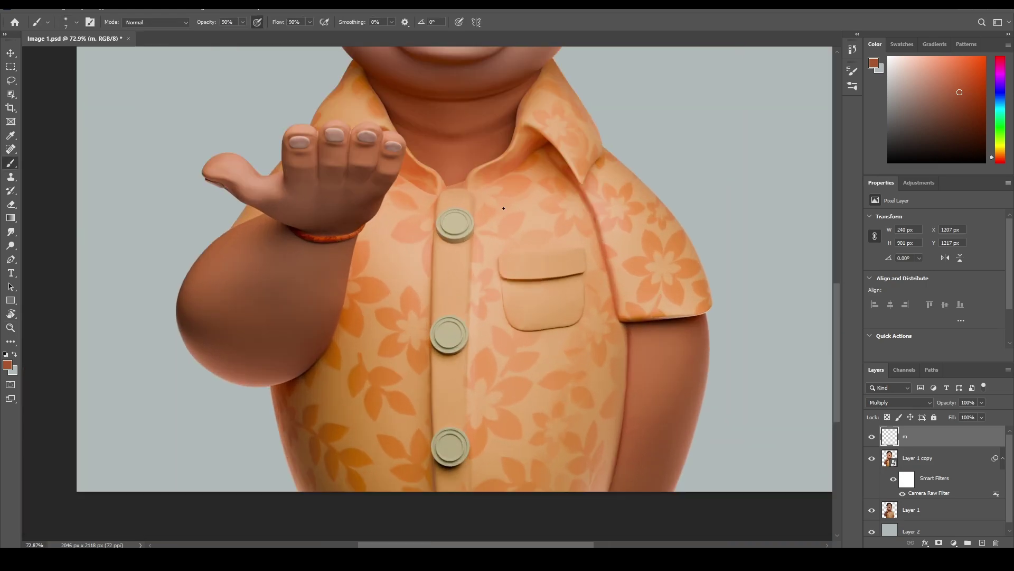
Sample the shirt's orange and paint a thin shadow along the pocket-side edge of the button placket, undoing and repainting strokes that miss.
alt+click(502, 209)
key(])
drag(472, 193, 476, 206)
drag(474, 249, 470, 336)
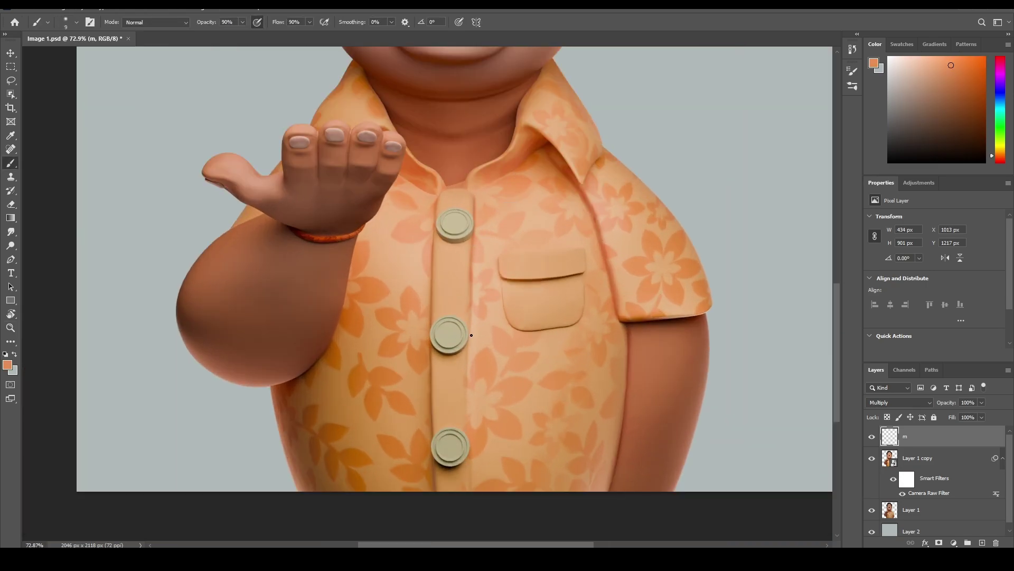
key(ctrl+z)
scroll(460, 341, up, 4)
drag(477, 227, 468, 406)
key(ctrl+z)
key(])
mouse_move(472, 362)
mouse_down()
mouse_move(469, 465)
mouse_move(491, 448)
mouse_up()
Continue the thin orange shadow down the placket's pocket-side edge past the lowest button and touch up its upper part.
key(ctrl+space)
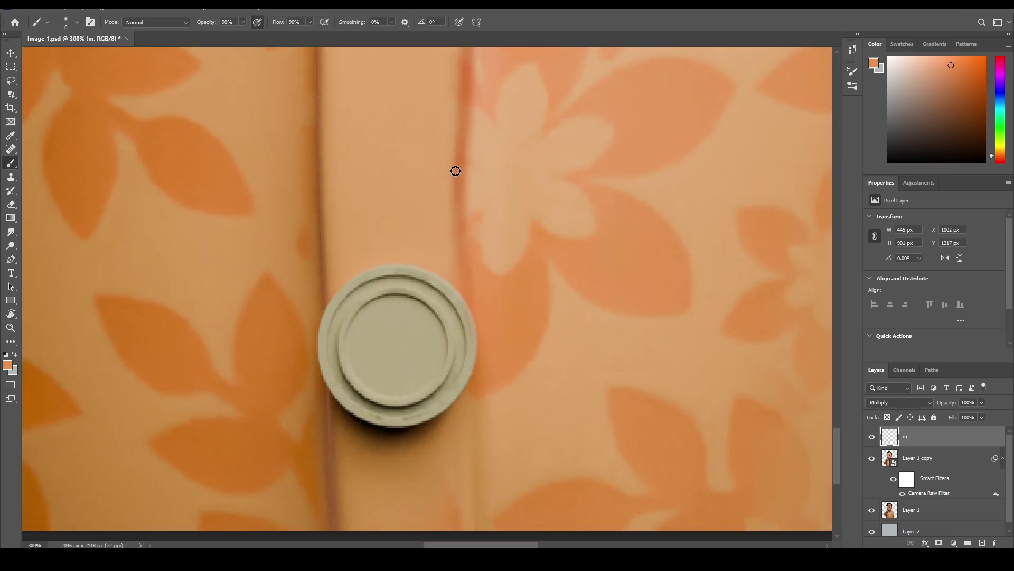
drag(458, 213, 459, 261)
drag(477, 388, 482, 532)
key(ctrl+space)
mouse_move(483, 438)
mouse_down()
mouse_move(442, 450)
mouse_move(465, 439)
mouse_up()
key(e)
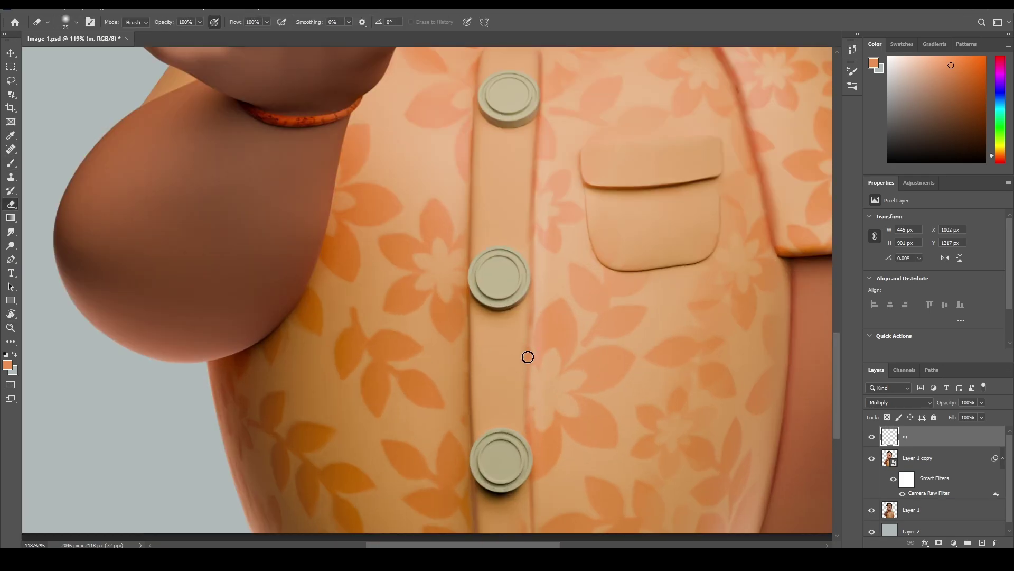
key(z)
drag(522, 388, 491, 389)
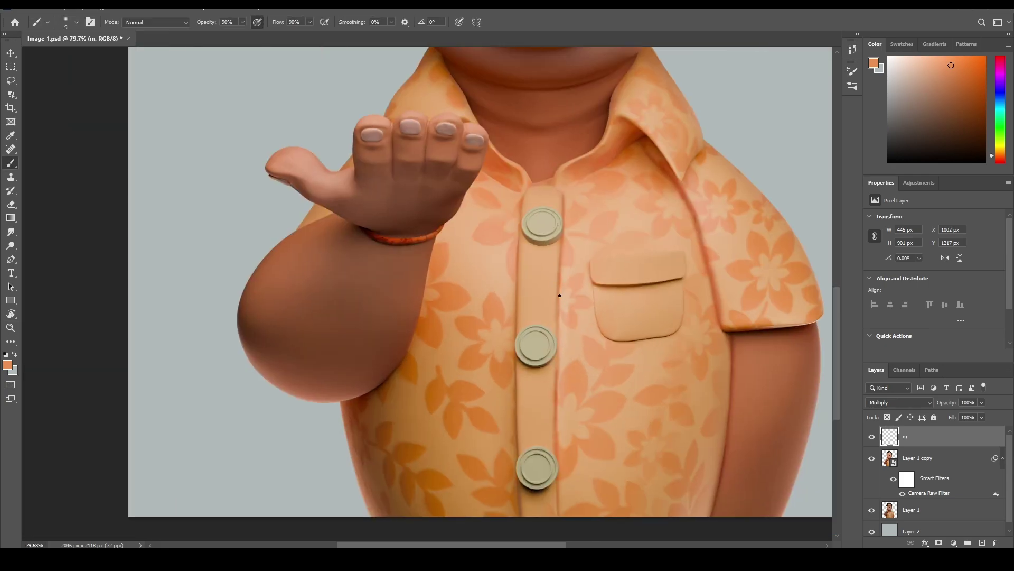
drag(560, 304, 559, 336)
key(ctrl+space)
drag(548, 364, 491, 364)
mouse_move(558, 264)
mouse_down()
mouse_move(655, 267)
mouse_move(565, 345)
mouse_up()
Sample a dark brown, add small shadow strokes on the face, and compare the image with the m layer hidden and shown.
drag(612, 311, 546, 350)
mouse_move(408, 345)
mouse_down()
mouse_move(457, 367)
mouse_move(417, 387)
mouse_up()
key(ctrl+space)
drag(471, 297, 521, 299)
drag(533, 412, 470, 190)
alt+click(483, 265)
drag(487, 262, 477, 269)
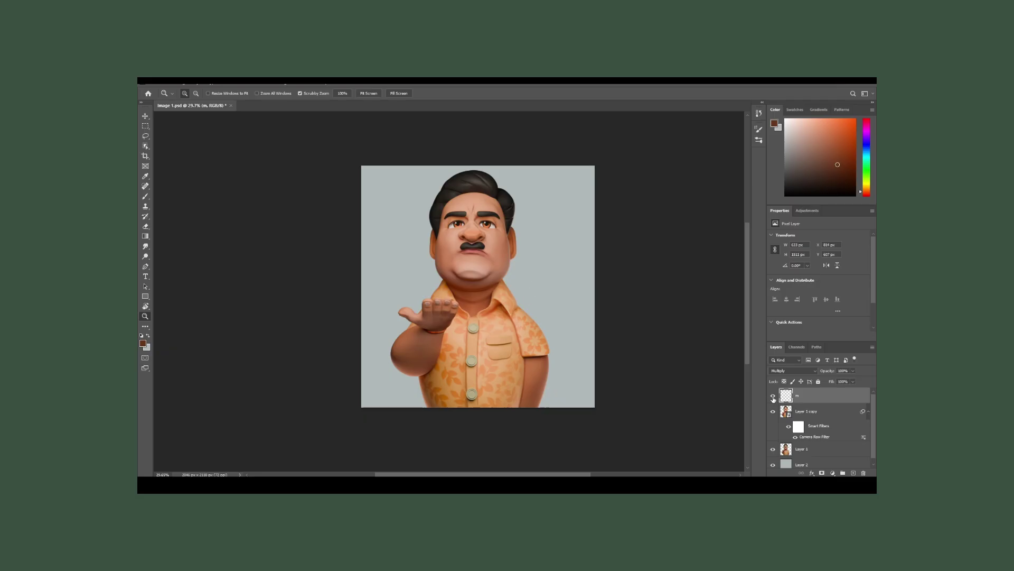
click(773, 397)
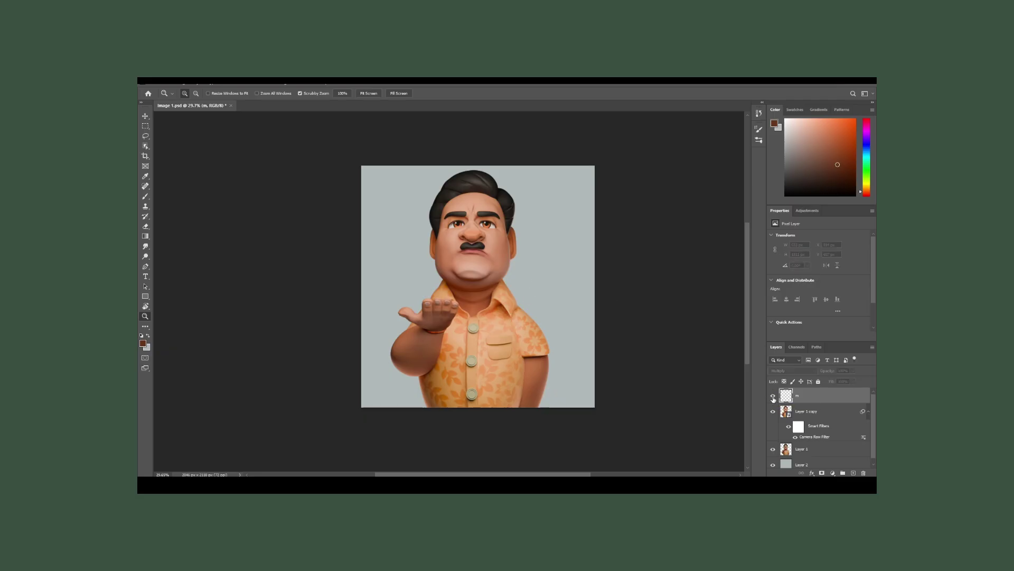
click(774, 397)
Add a new layer named s above the m layer and set its blend mode to Screen.
key(ctrl+shift+alt+n)
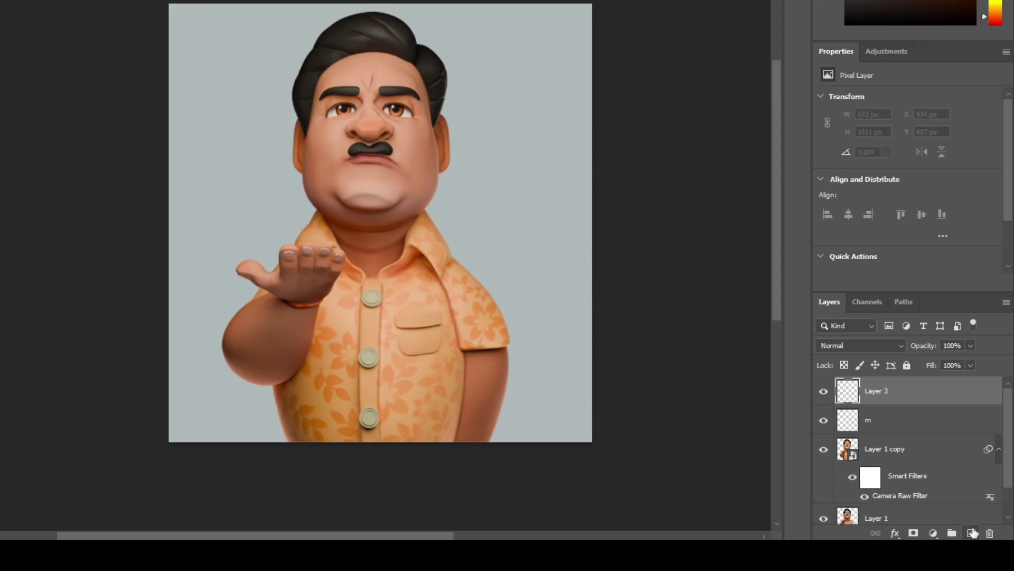
double_click(805, 398)
text(s)
key(Return)
click(861, 349)
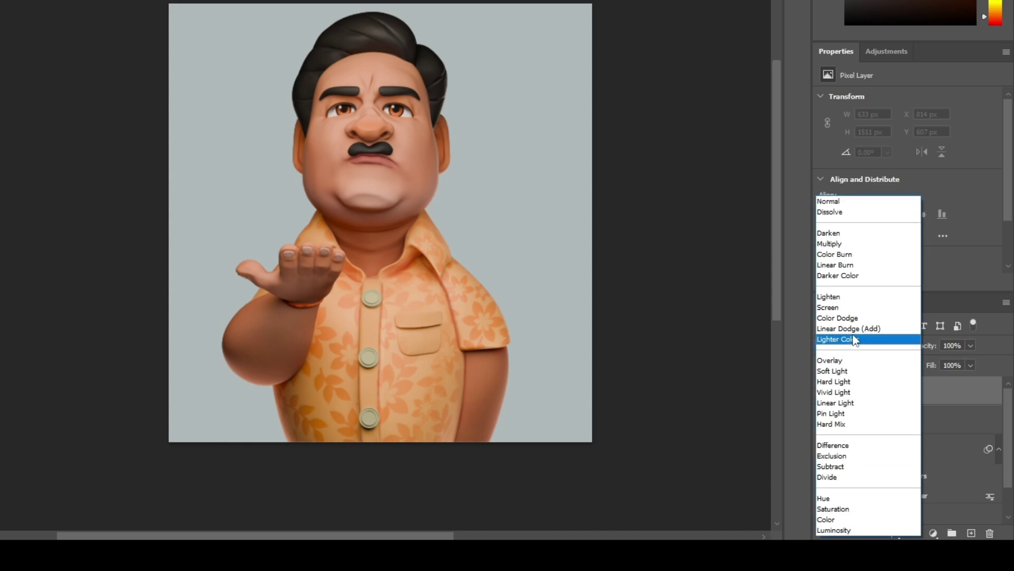
click(830, 308)
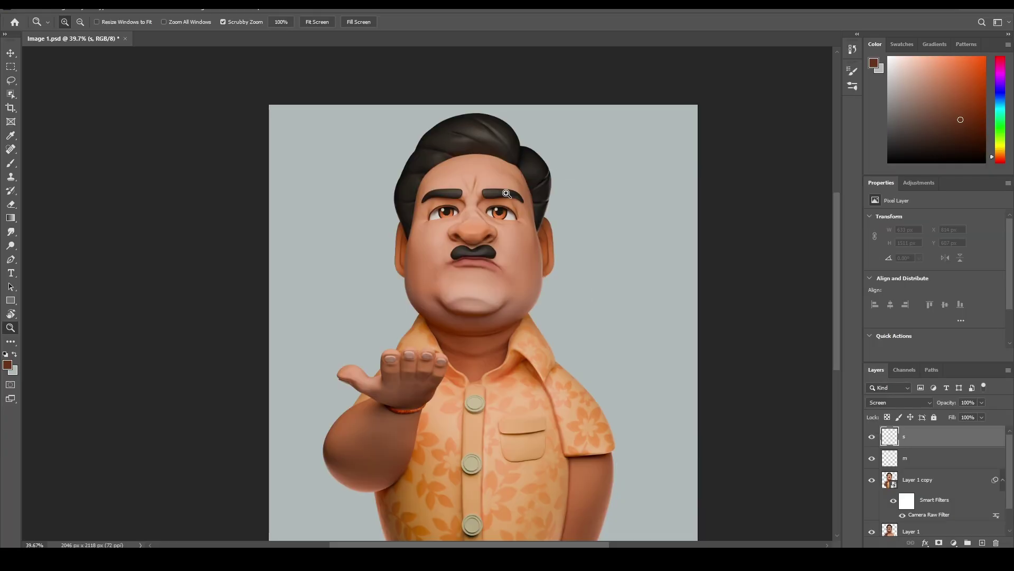
Sample the orange of the iris and brighten the lower part of both irises with a small brush.
drag(492, 191, 550, 217)
key(b)
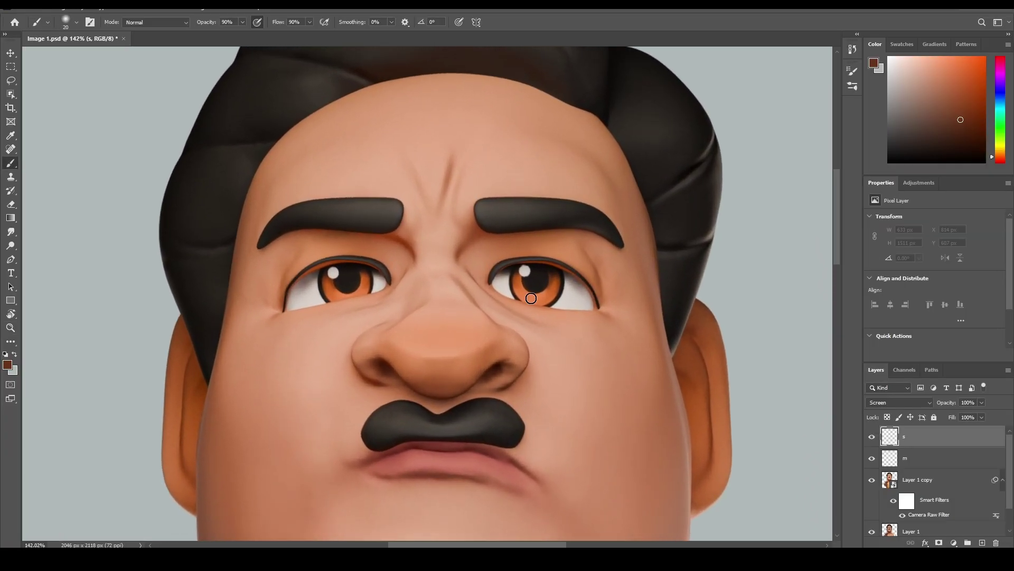
alt+click(530, 299)
key(bracketleft)
key(bracketleft)
mouse_move(520, 298)
mouse_down()
mouse_move(542, 297)
mouse_move(524, 292)
mouse_up()
mouse_move(355, 292)
mouse_down()
mouse_move(333, 293)
mouse_move(389, 291)
mouse_up()
key(z)
key(e)
drag(454, 269, 400, 292)
Resample color in the iris and build up a brighter glow along its lower curve.
key(z)
drag(534, 278, 404, 283)
mouse_move(575, 277)
mouse_down()
mouse_move(618, 301)
mouse_move(707, 323)
mouse_up()
key(b)
alt+click(545, 321)
mouse_move(548, 317)
mouse_down()
mouse_move(462, 334)
mouse_move(517, 320)
mouse_move(564, 329)
mouse_move(637, 283)
mouse_up()
Sample a light gray and brighten the round catchlight in each eye.
key(z)
key(b)
alt+click(526, 313)
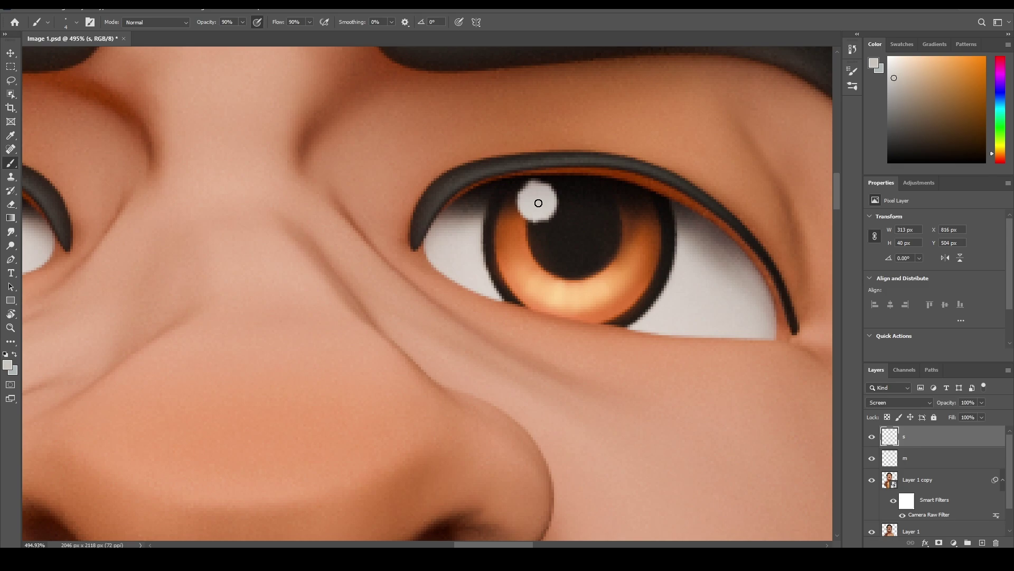
click(537, 199)
key(z)
drag(541, 286, 465, 288)
drag(484, 296, 534, 296)
key(b)
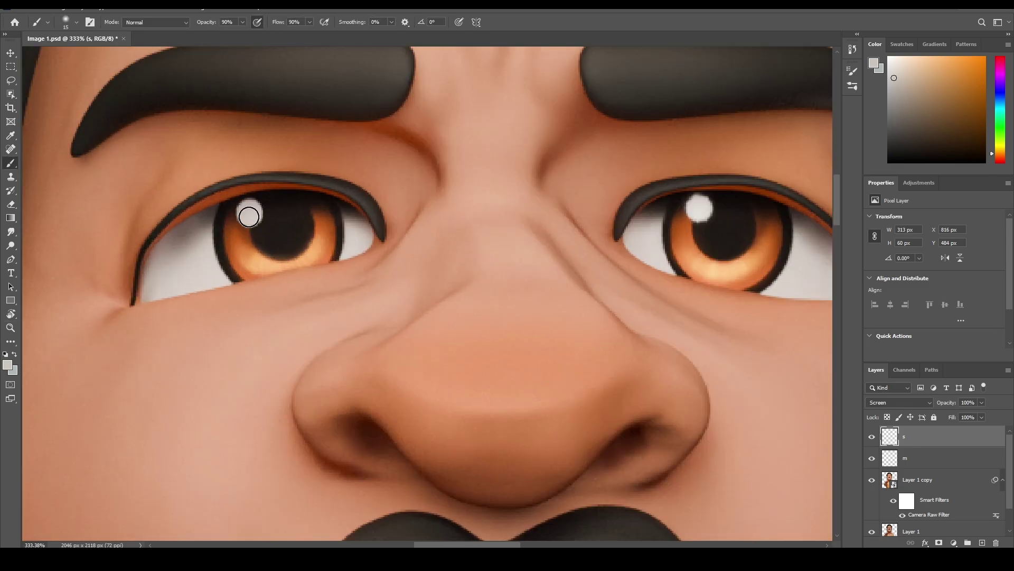
click(250, 212)
key(z)
drag(429, 280, 343, 282)
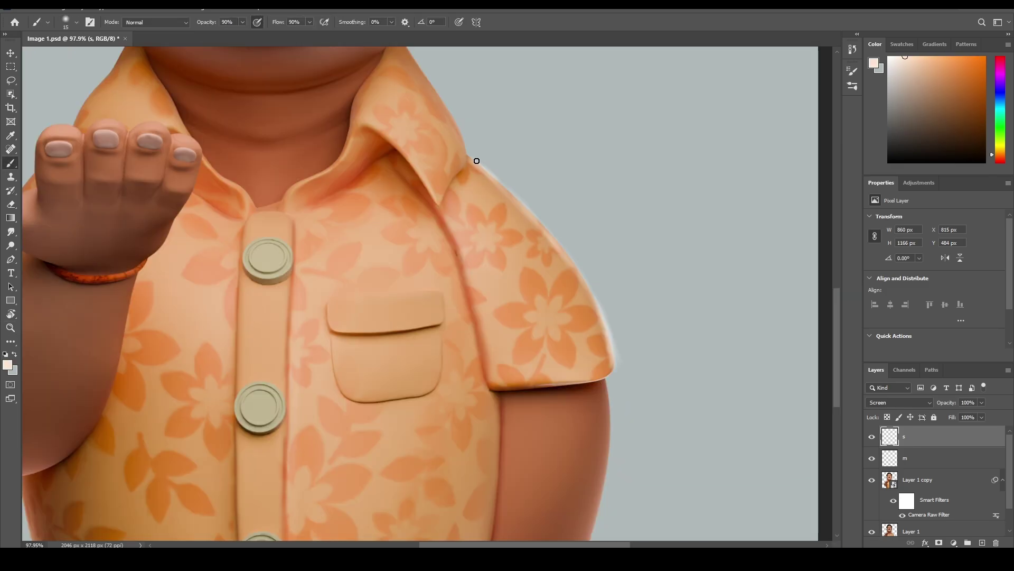
Paint a pale rim light along the outer edge of the pocket-side shoulder, sleeve and arm with a small brush.
key(bracketleft)
drag(577, 270, 600, 321)
key(z)
mouse_move(603, 321)
mouse_down()
mouse_move(597, 332)
mouse_move(560, 333)
mouse_up()
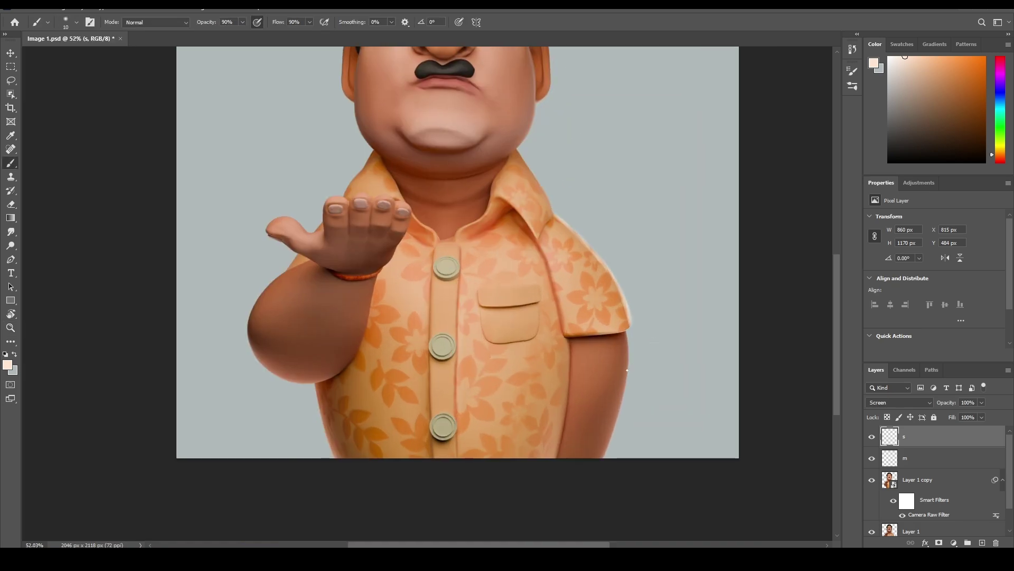
key(z)
drag(638, 373, 676, 373)
drag(625, 306, 628, 343)
mouse_move(624, 306)
mouse_down()
mouse_move(627, 376)
mouse_move(600, 480)
mouse_move(605, 457)
mouse_up()
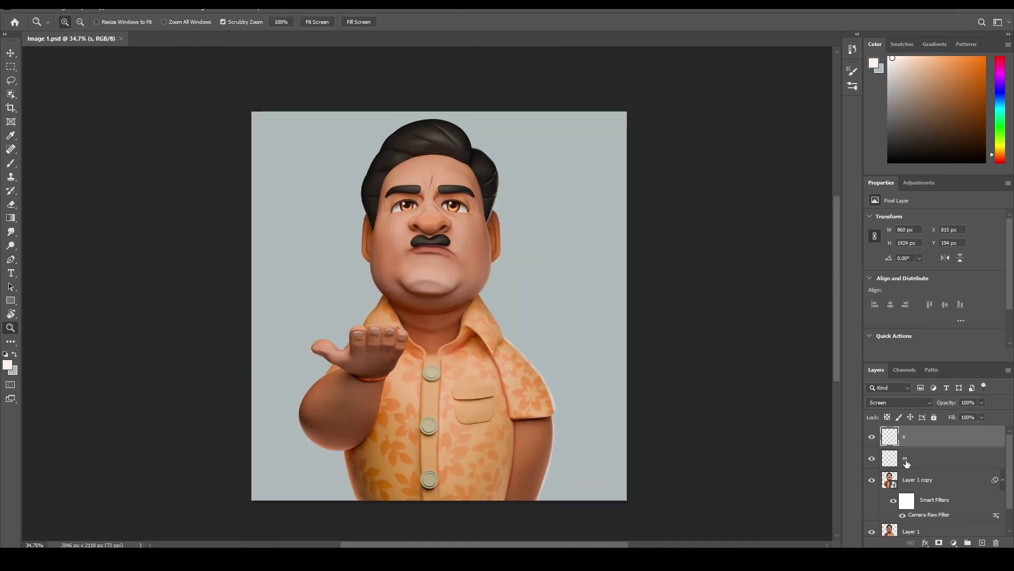
Flatten the image and duplicate the resulting background layer.
right_click(907, 463)
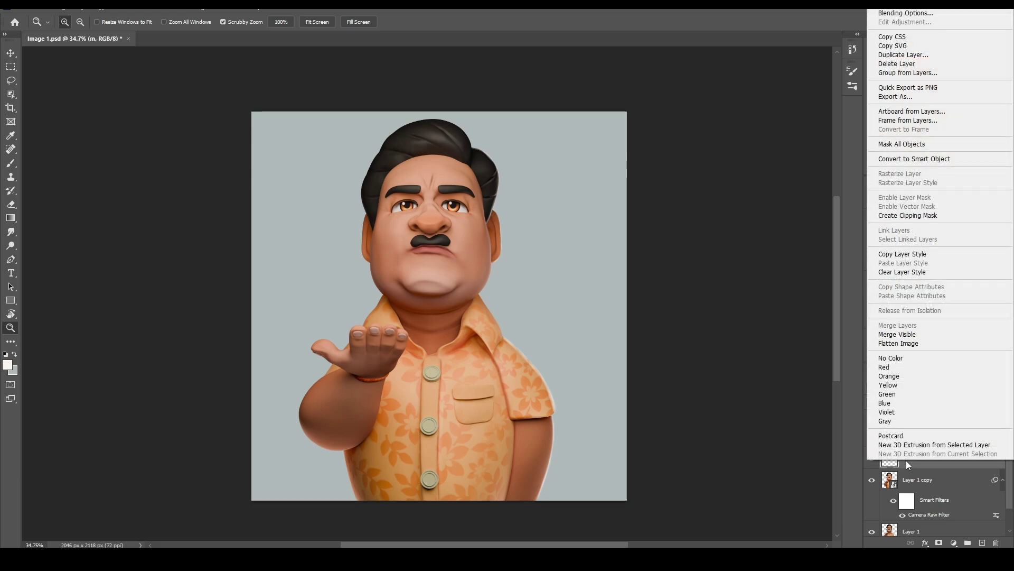
click(899, 343)
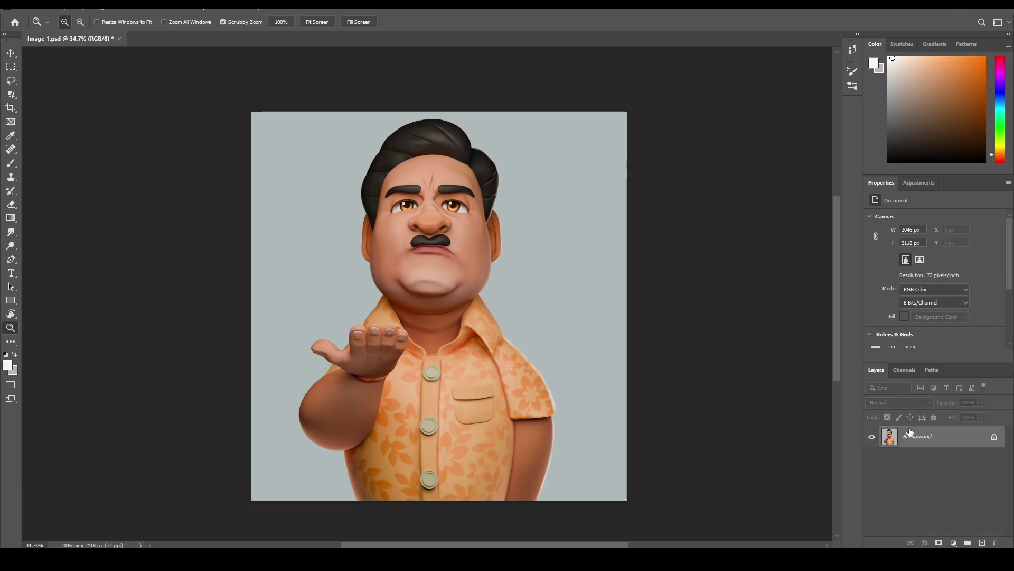
key(ctrl+j)
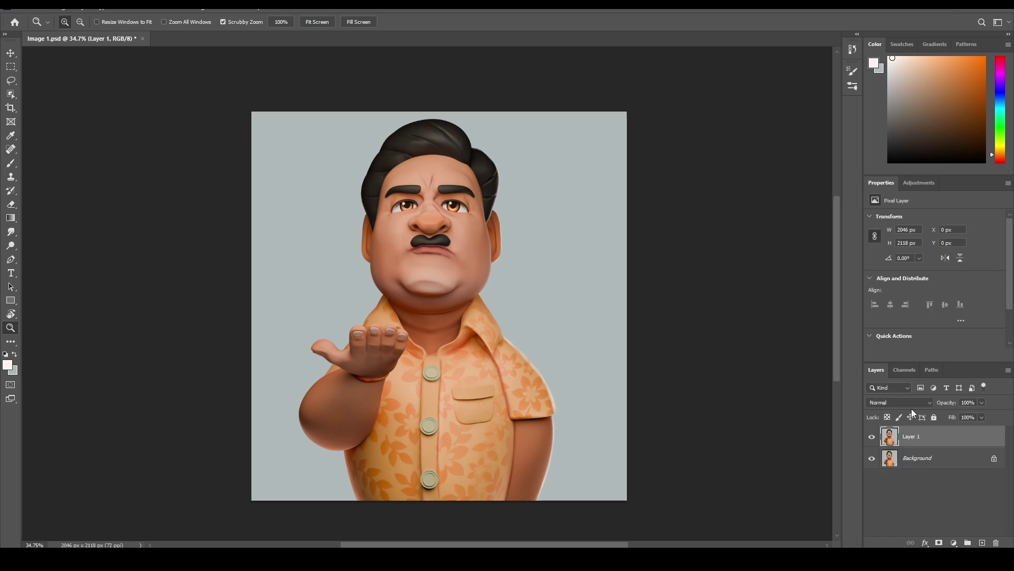
Convert the duplicated layer to a smart object and start an Iris Blur on it.
right_click(910, 436)
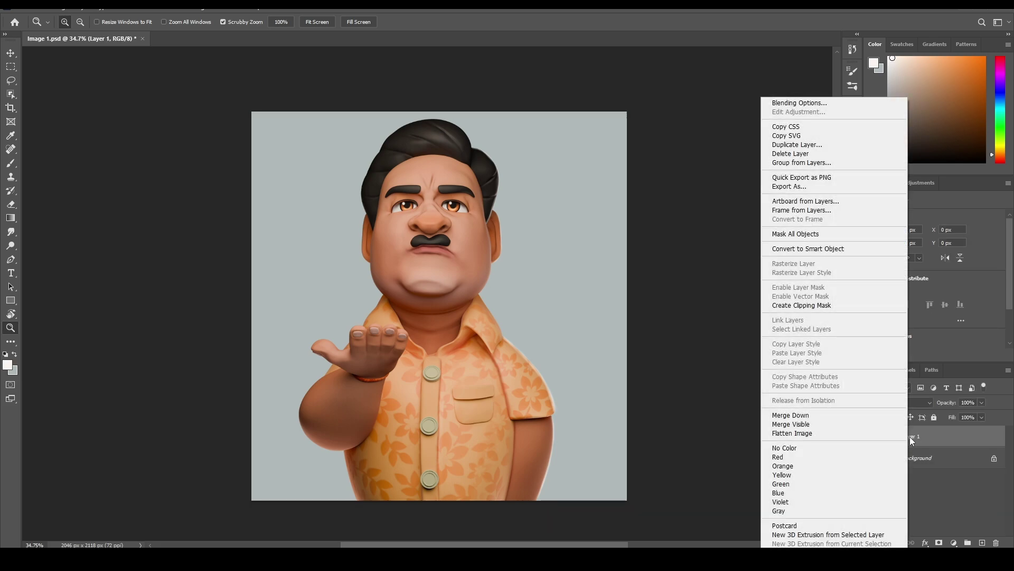
click(844, 249)
key(ctrl+minus)
click(146, 6)
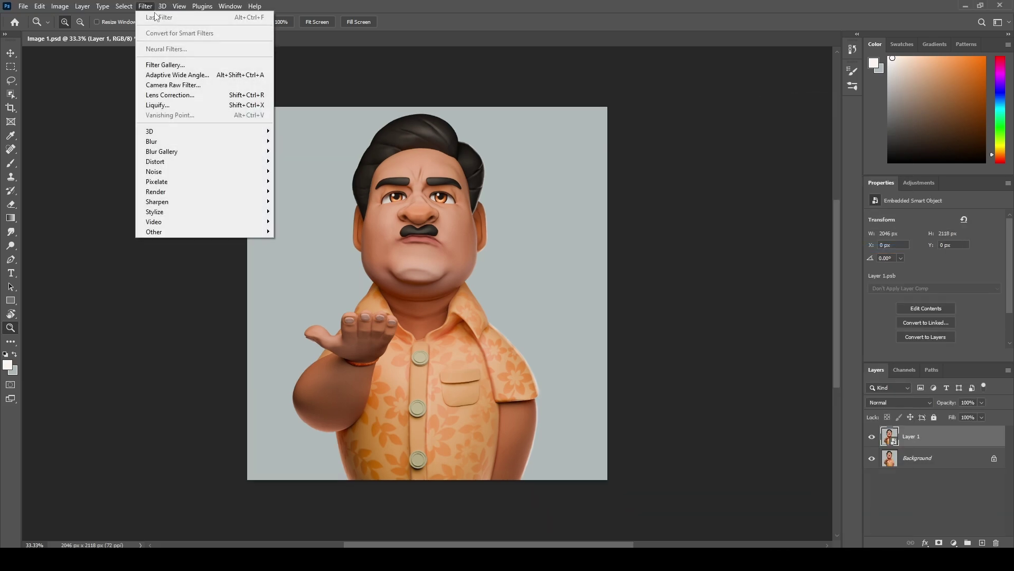
mouse_move(244, 152)
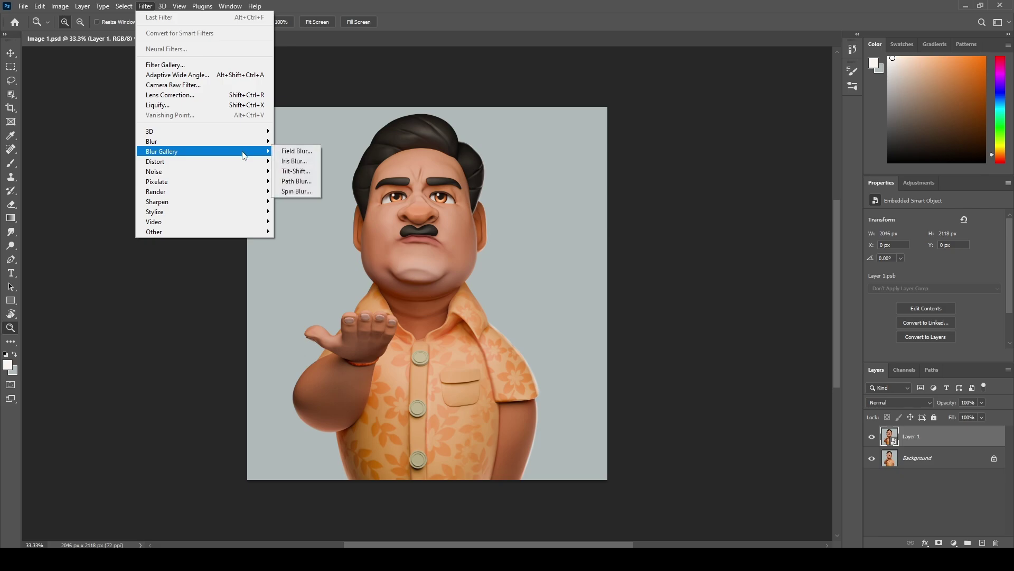
click(294, 161)
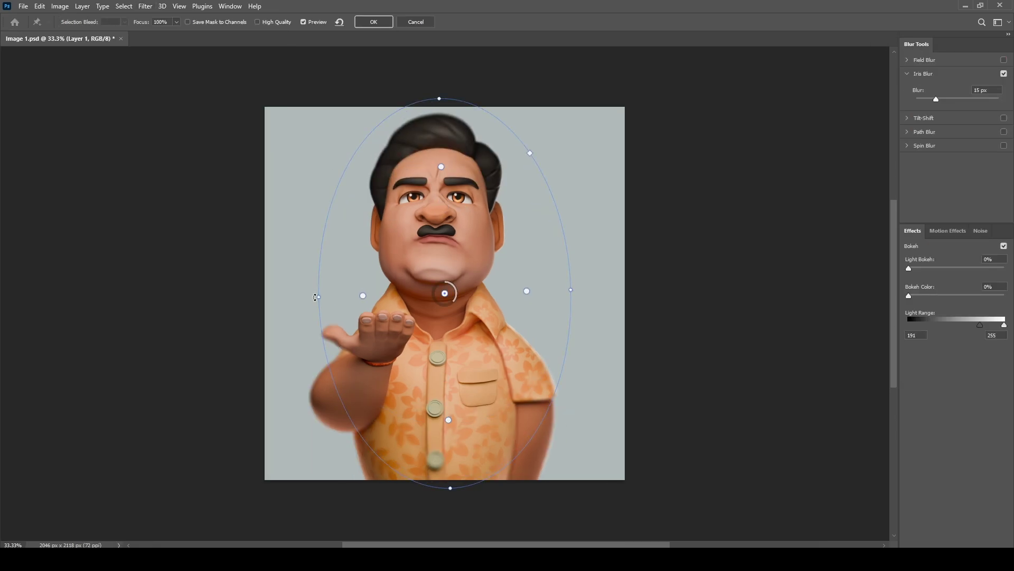
Widen and tilt the focus ellipse around the whole character, set the iris blur to 6 px and apply it.
drag(315, 297, 270, 316)
drag(495, 334, 501, 339)
drag(433, 173, 432, 155)
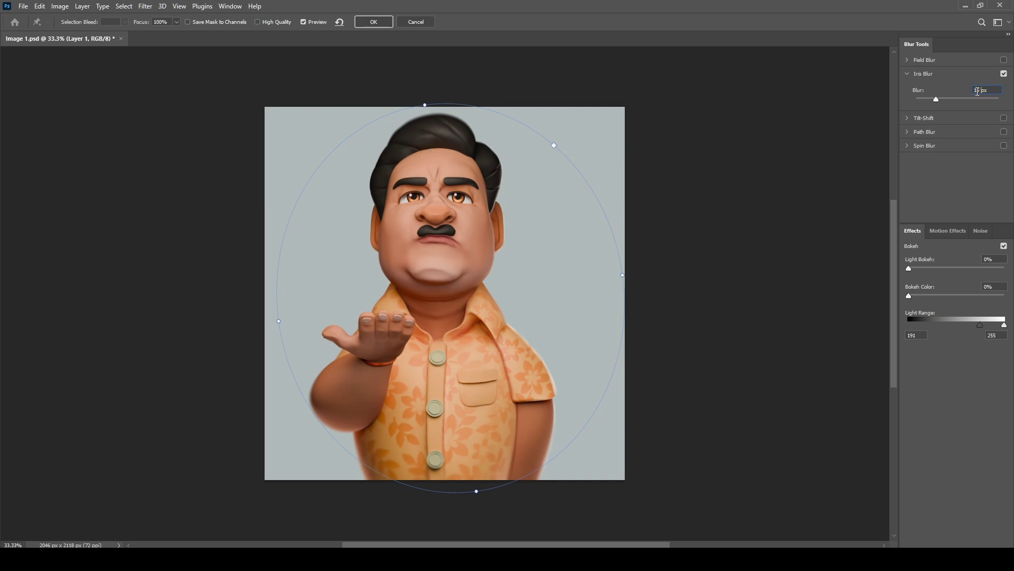
text(6)
key(Return)
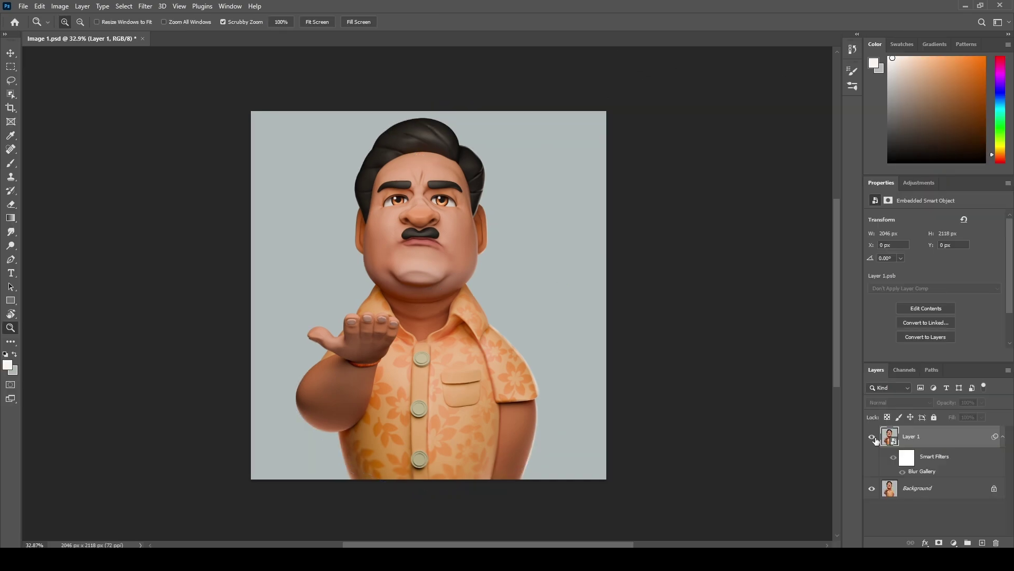
Compare the raised arm's edge with the blurred layer hidden and shown.
drag(287, 415, 336, 414)
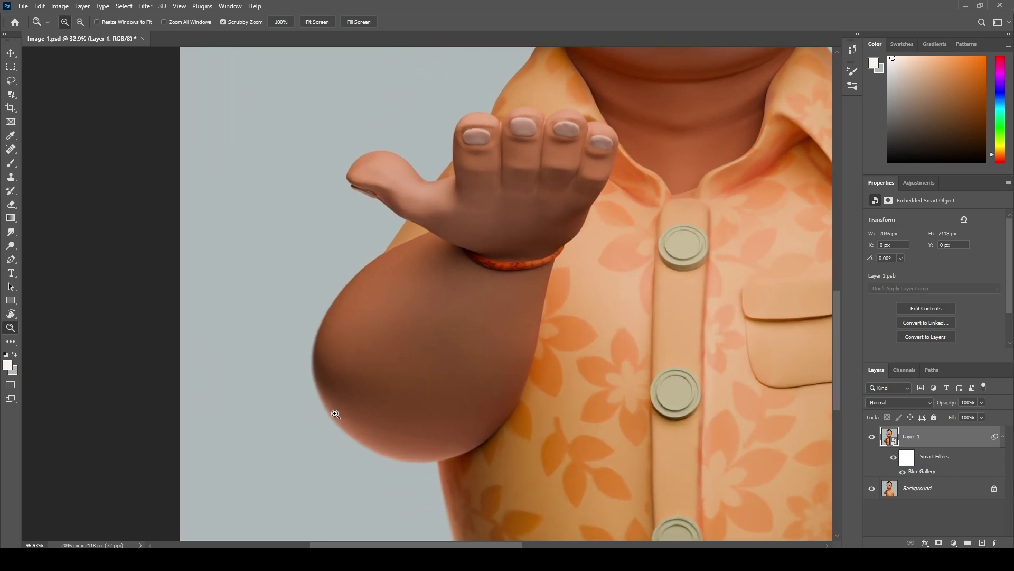
click(872, 439)
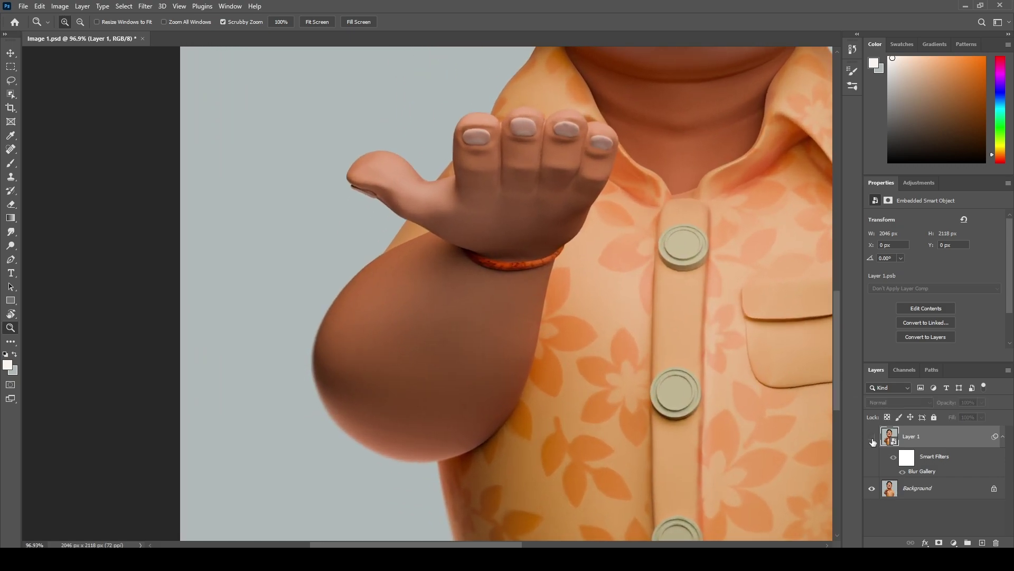
click(872, 437)
click(872, 437)
click(872, 438)
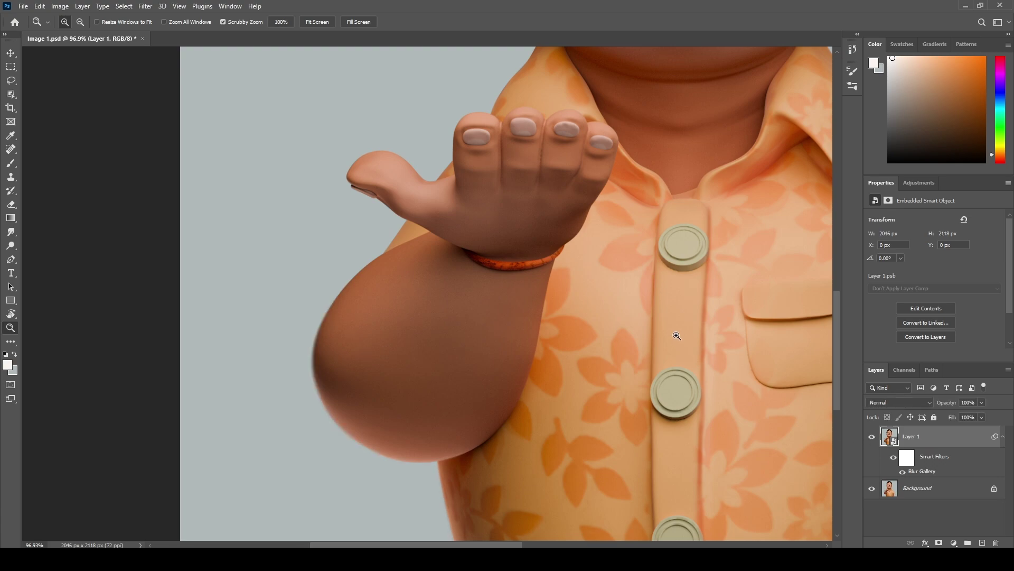
drag(674, 335, 592, 335)
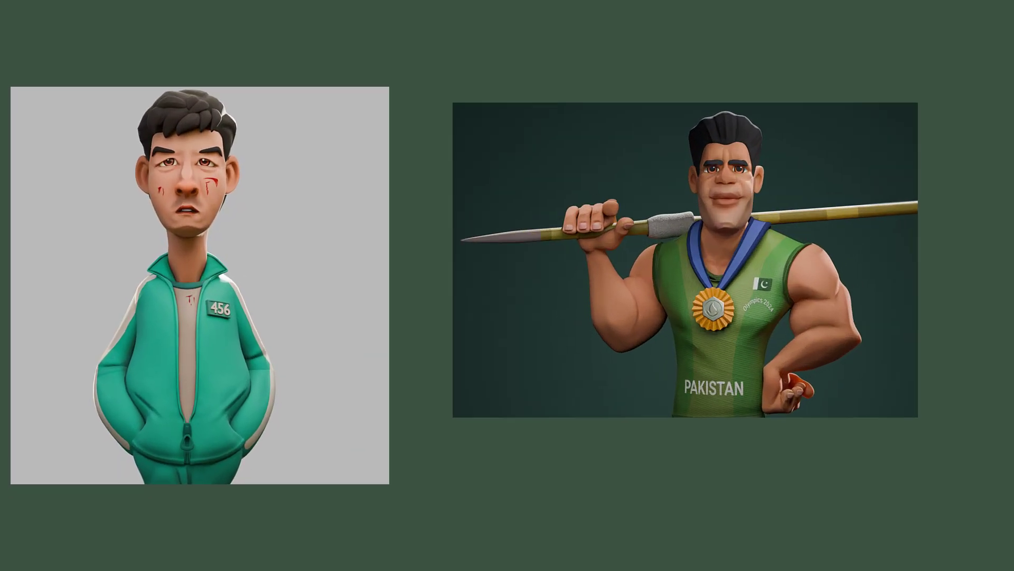